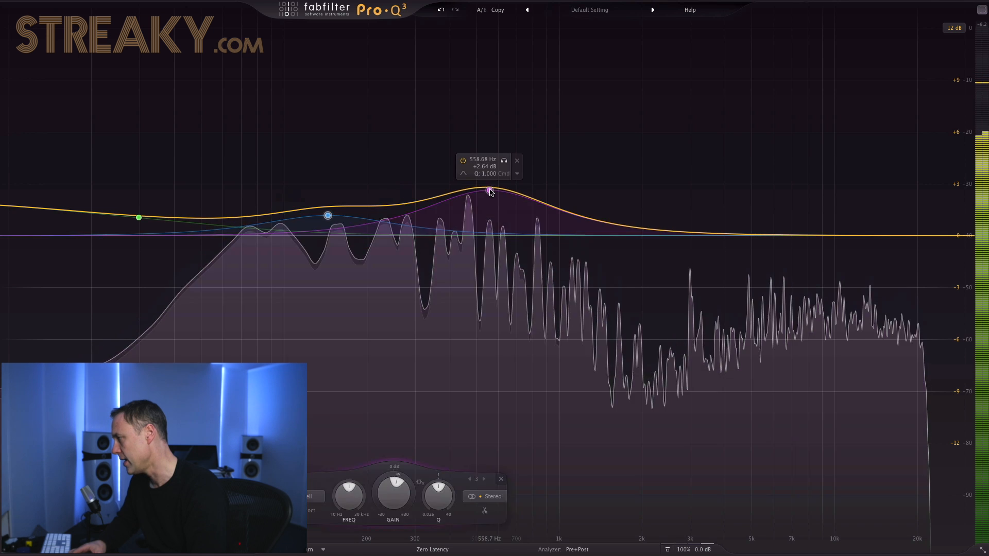
Try bell boosts of about 2.7 dB at 1755 Hz and 2.6 dB at 4295 Hz, and delete both bands
click(626, 189)
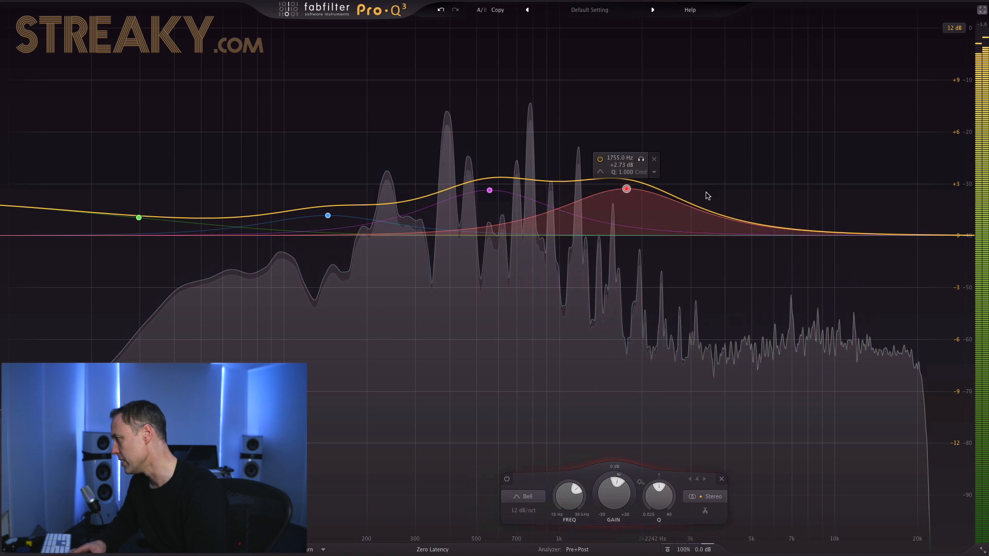
click(734, 191)
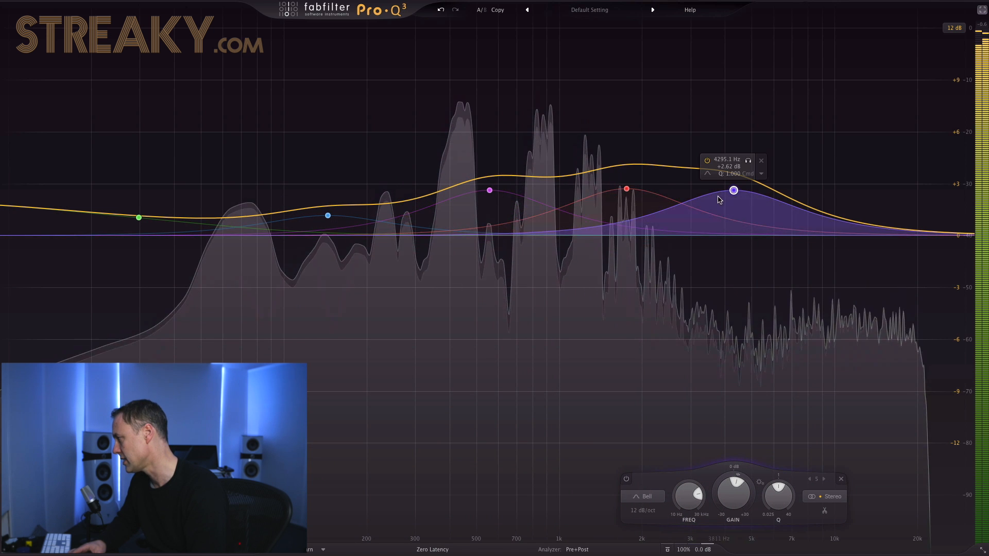
right_click(733, 191)
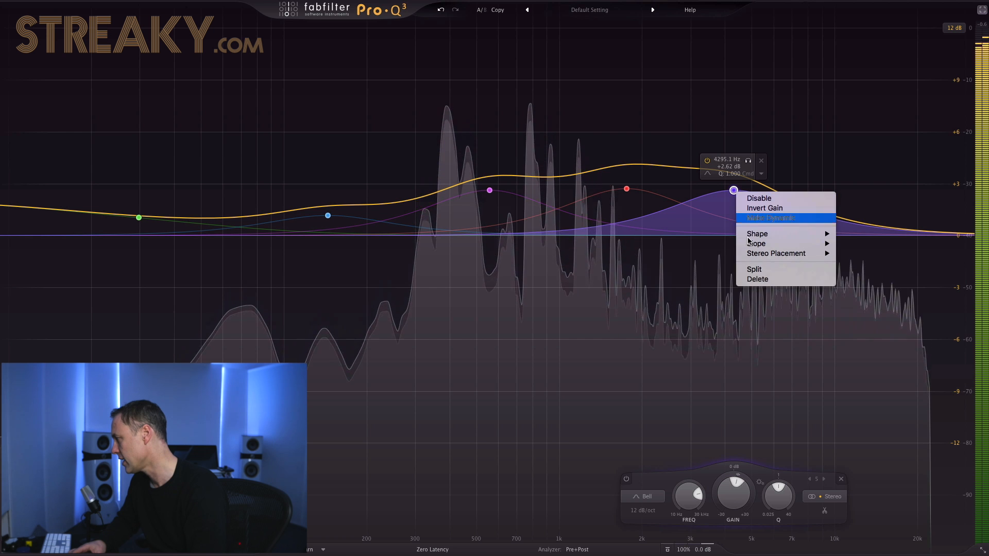
click(663, 199)
key(Delete)
click(627, 189)
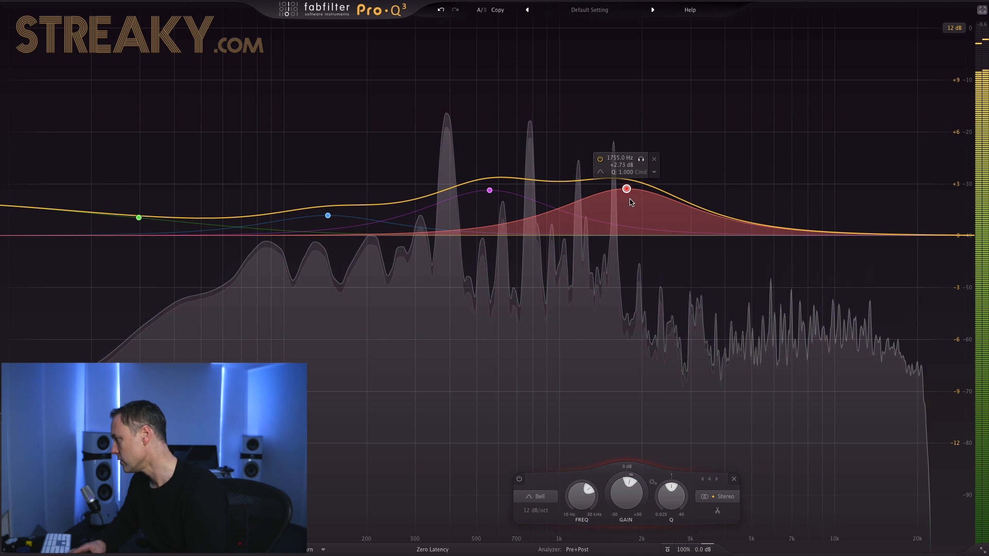
right_click(624, 193)
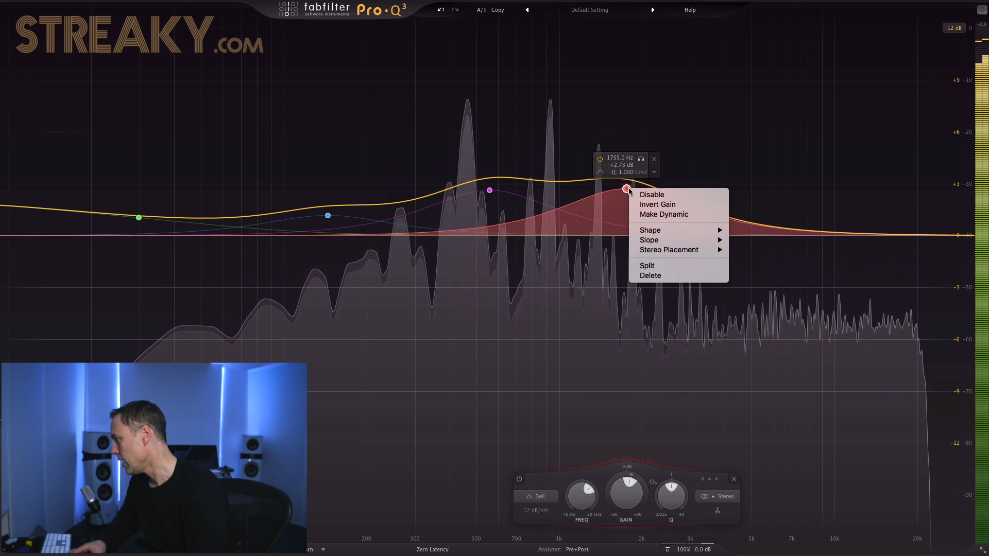
click(650, 276)
Add a wide high shelf at about 13.9 kHz with about 3 dB of boost and a Q of 0.300
double_click(874, 186)
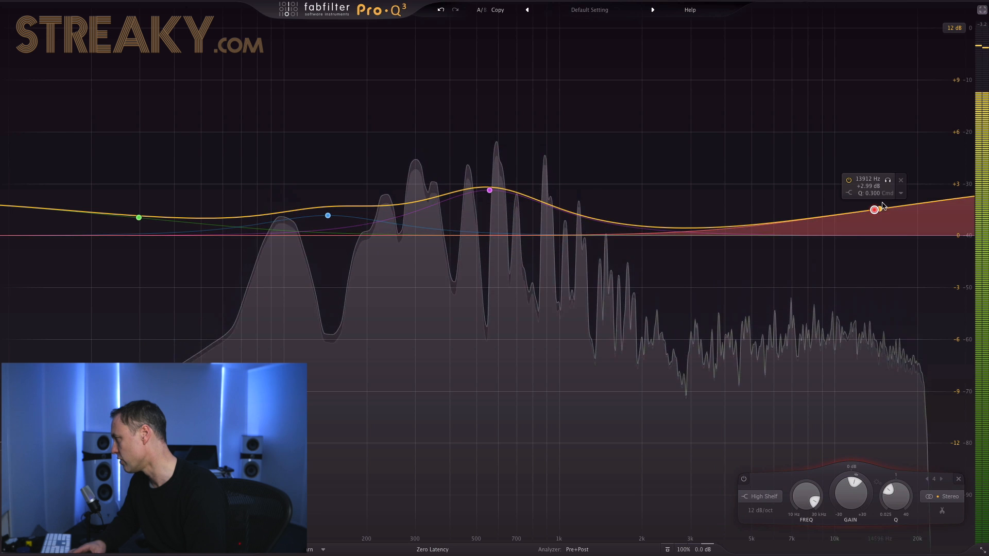
Add a resonant 12 dB/oct low cut in the deep bass and a matching high cut at about 12.6 kHz, both with Q about 1.62
double_click(65, 168)
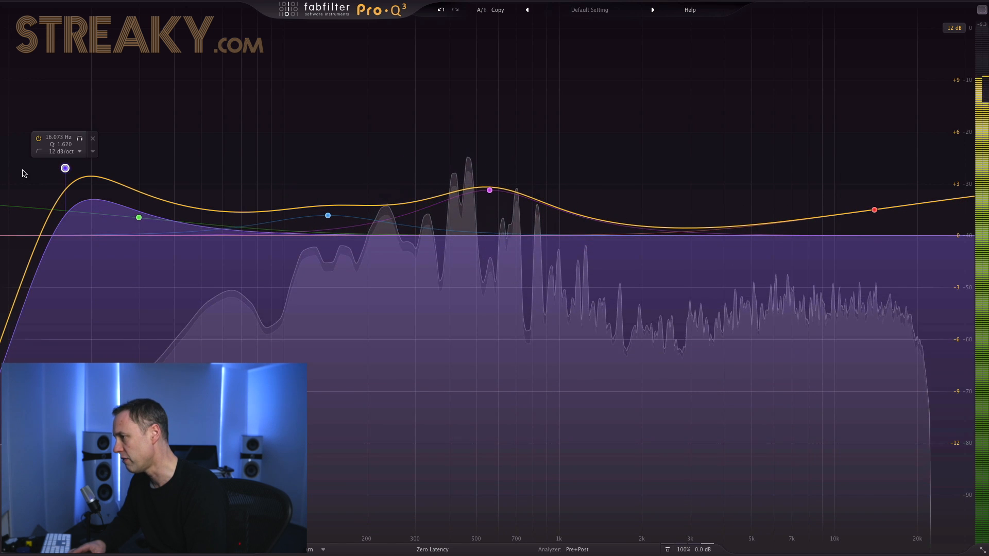
drag(65, 168, 180, 168)
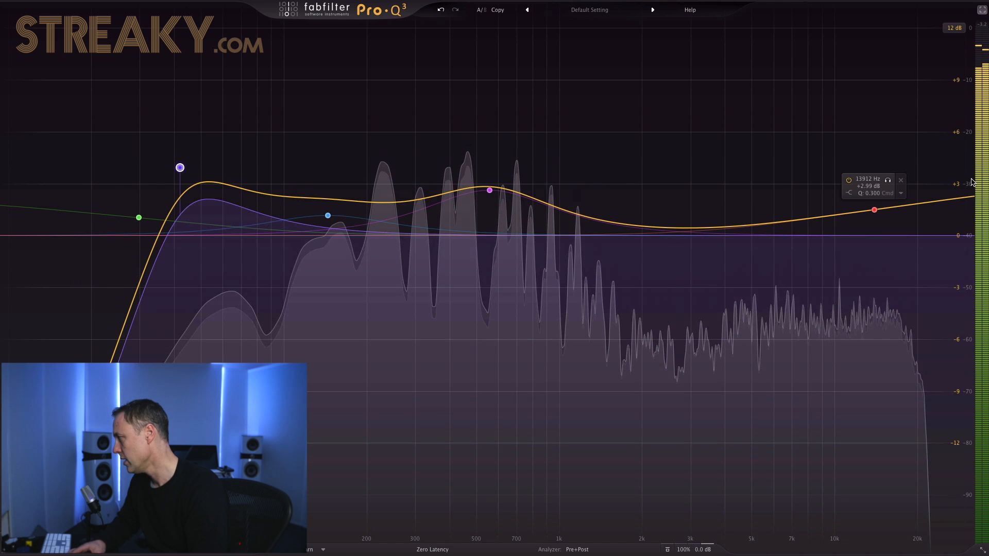
double_click(939, 170)
drag(939, 170, 862, 168)
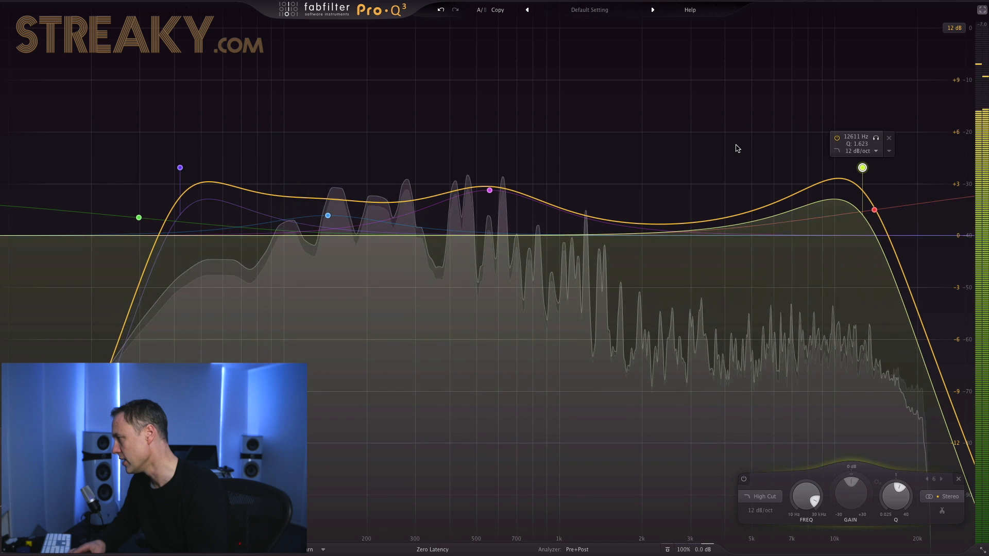
Move the green low shelf to about 58.6 Hz with about 3.7 dB of boost
click(139, 218)
drag(138, 218, 141, 185)
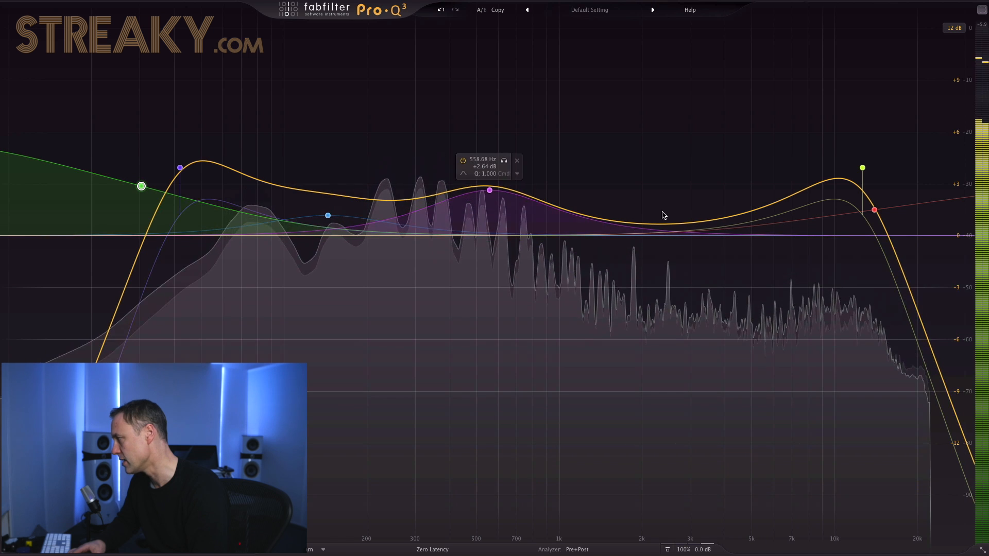
drag(141, 191, 220, 205)
Shape the blue low-mid bell to about 168 Hz, +2 dB and Q 3.17, and toggle its bypass to compare the sound
drag(328, 216, 332, 205)
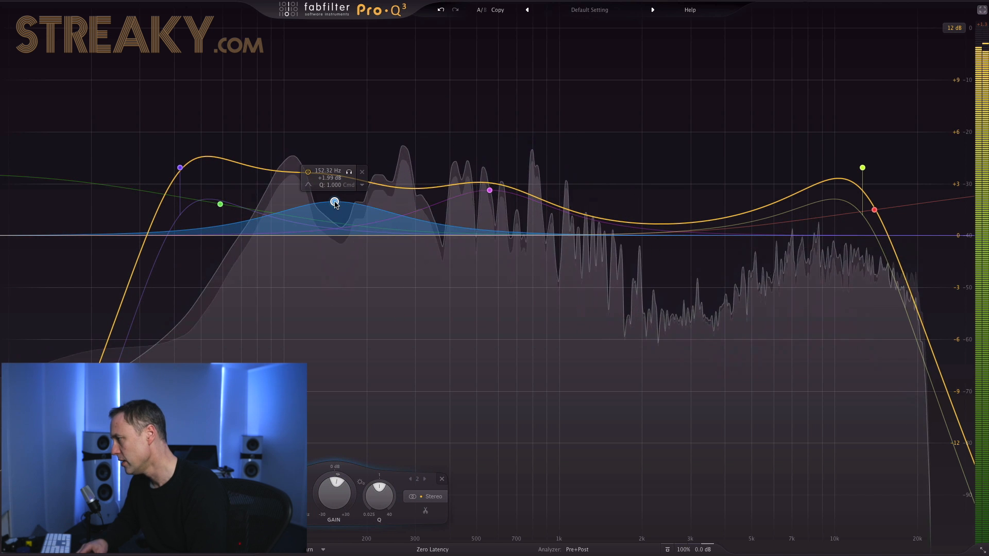
mouse_move(335, 204)
mouse_down()
mouse_move(329, 248)
mouse_move(325, 220)
mouse_move(339, 175)
mouse_move(375, 174)
mouse_move(329, 175)
mouse_move(386, 175)
mouse_move(356, 177)
mouse_move(367, 179)
mouse_move(349, 185)
mouse_move(348, 209)
mouse_up()
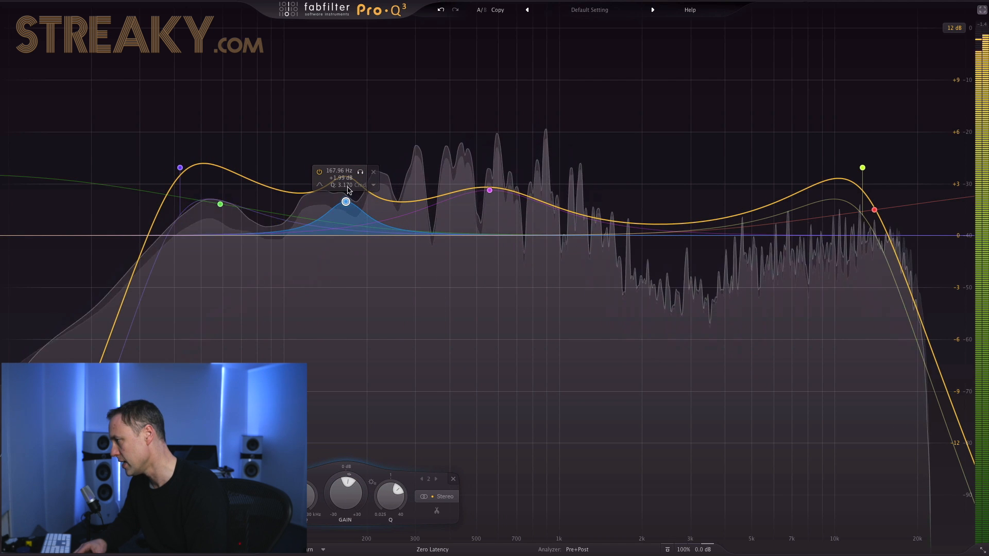
click(320, 173)
click(320, 173)
click(320, 173)
click(320, 173)
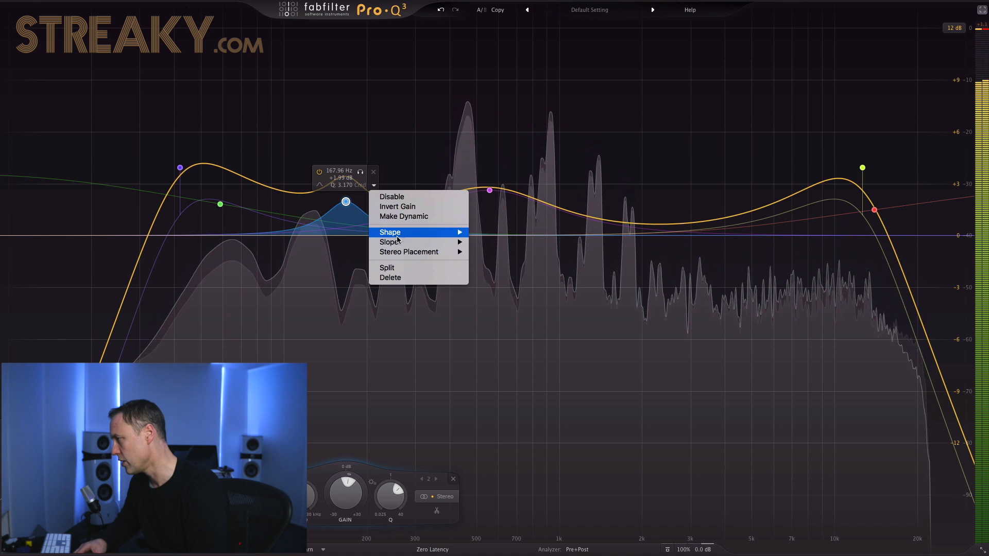
click(346, 202)
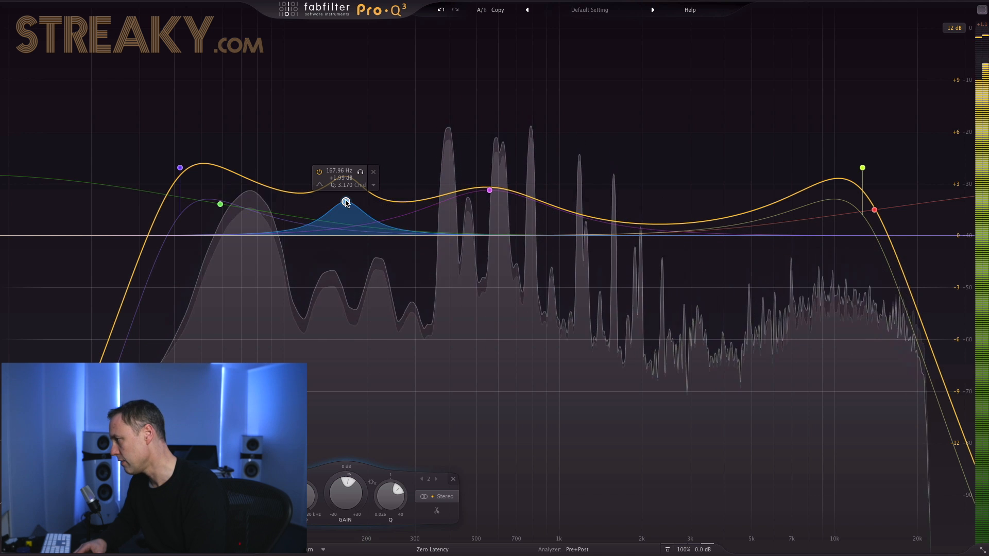
right_click(346, 202)
mouse_move(433, 243)
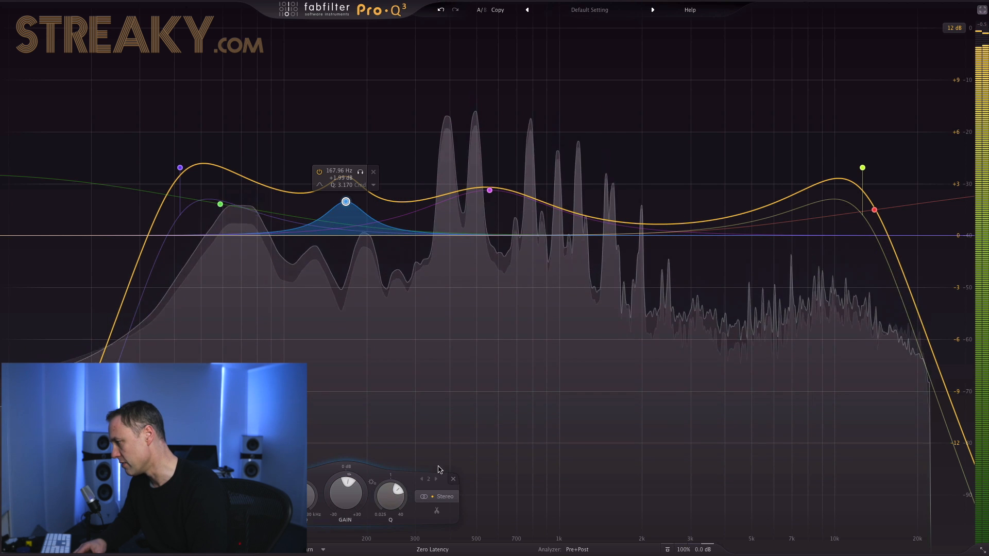
mouse_move(349, 206)
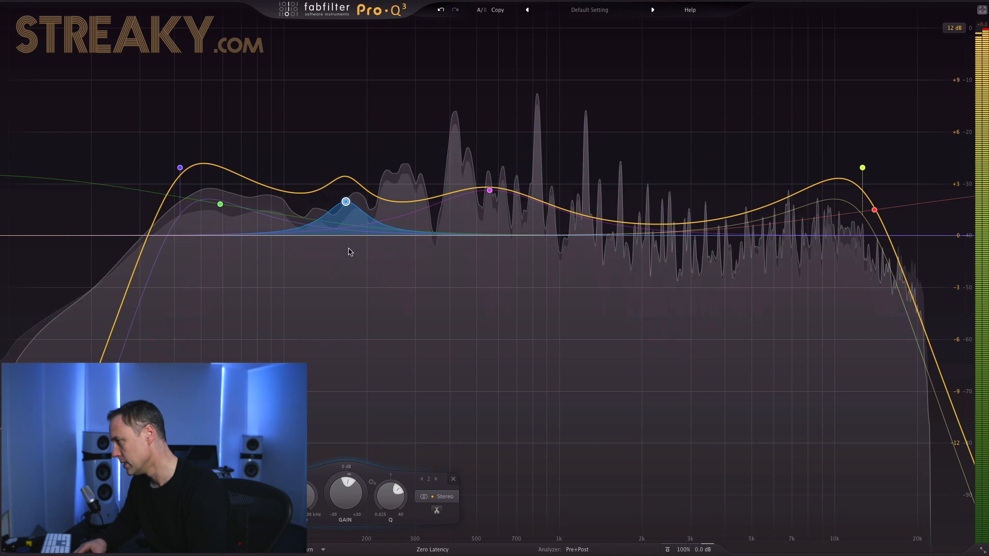
Shift the blue bell to about 160 Hz and set its gain to about +1.2 dB
drag(346, 202, 344, 224)
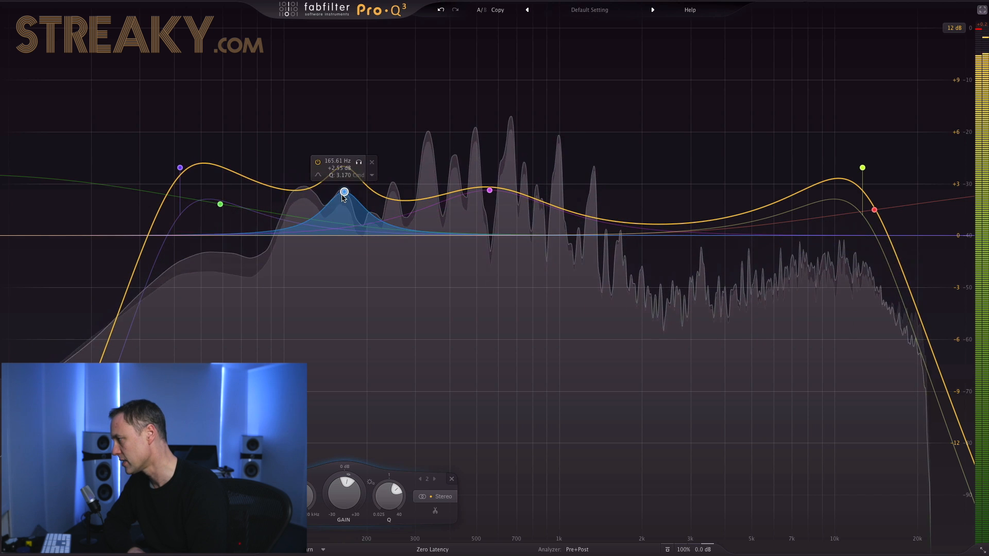
drag(344, 197, 340, 219)
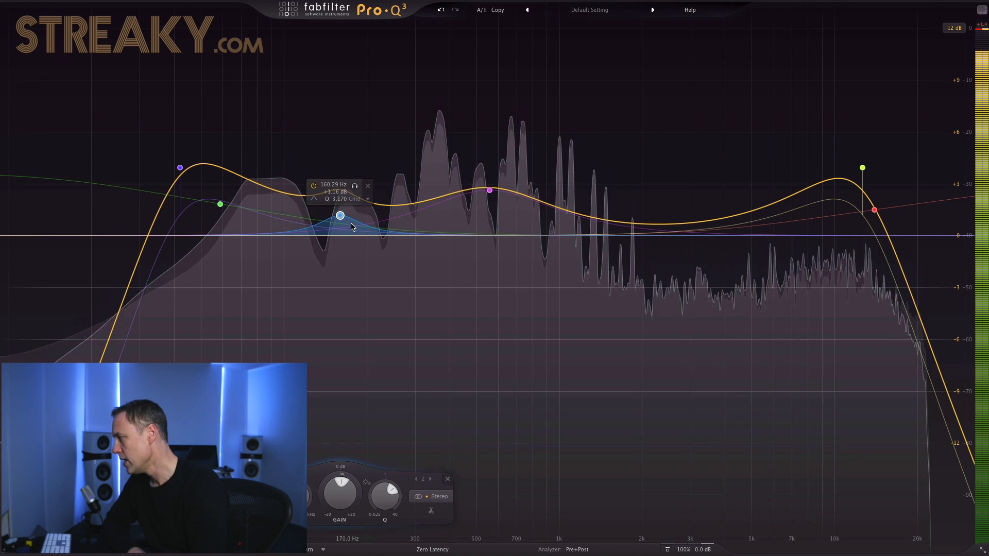
Boost the high shelf to about +5.5 dB at 11.9 kHz and set its stereo placement to Side
mouse_move(875, 210)
mouse_down()
mouse_move(828, 191)
mouse_move(858, 184)
mouse_move(855, 202)
mouse_move(858, 193)
mouse_up()
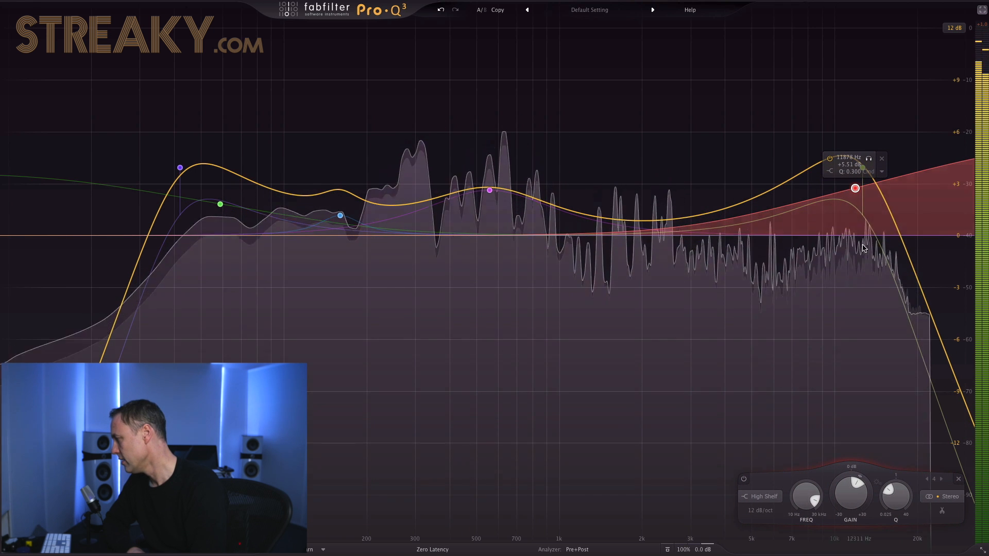
click(950, 497)
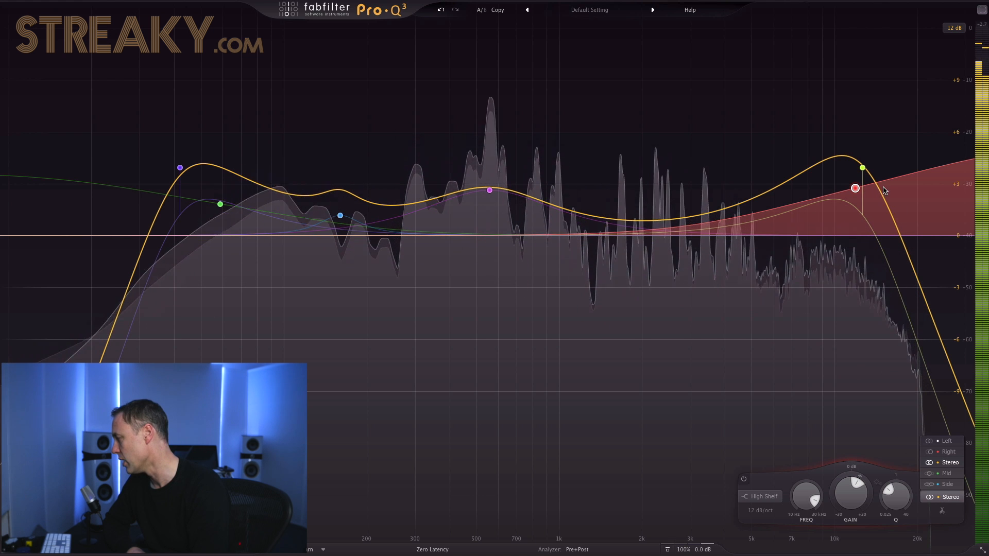
click(949, 485)
Move the high shelf to about 15.9 kHz with a Q of 0.113, and set its placement to Stereo
mouse_move(864, 202)
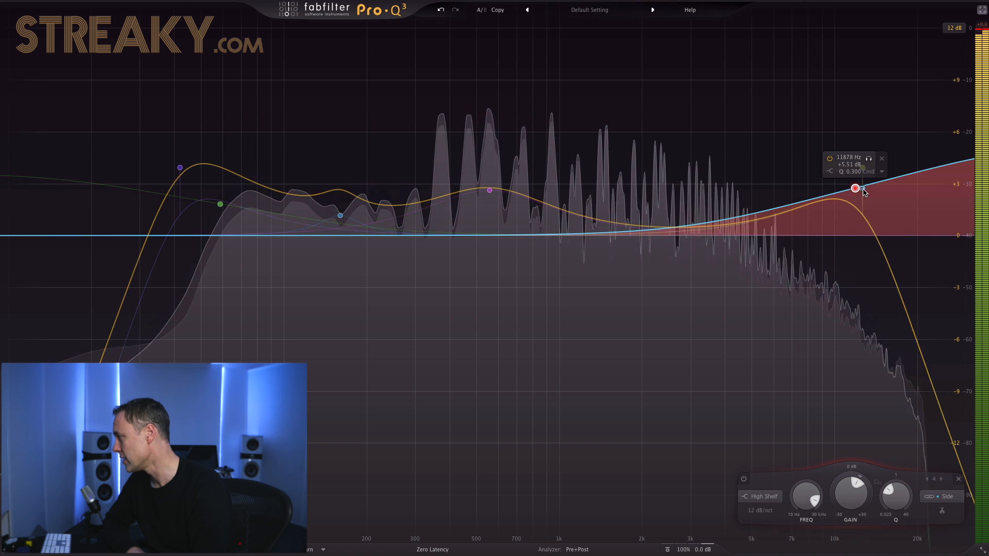
drag(855, 189, 892, 219)
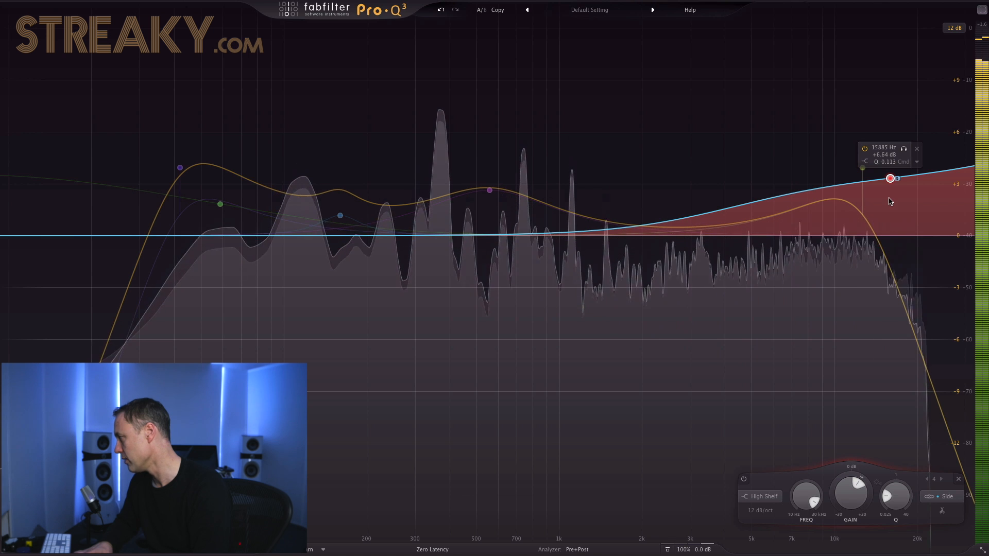
drag(890, 183, 890, 191)
click(942, 496)
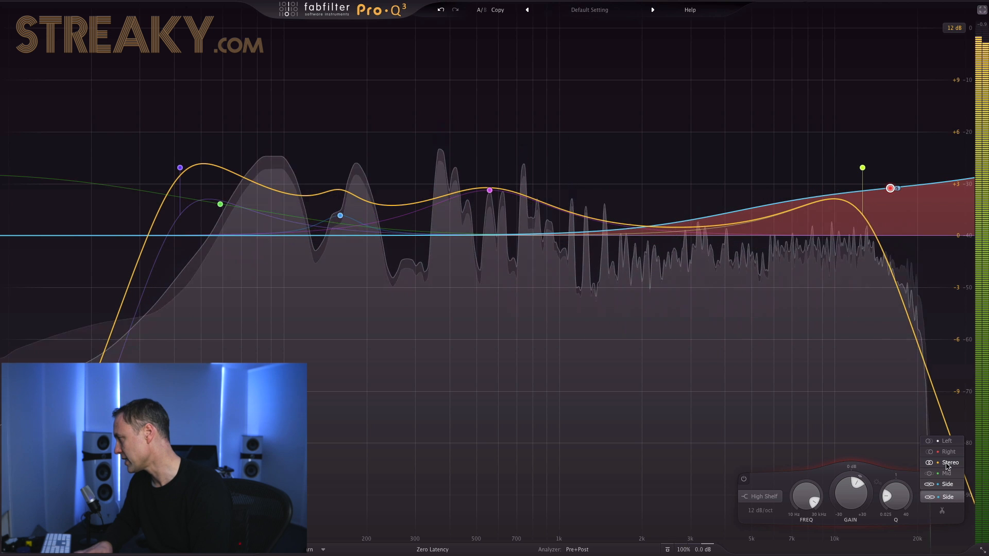
mouse_move(892, 191)
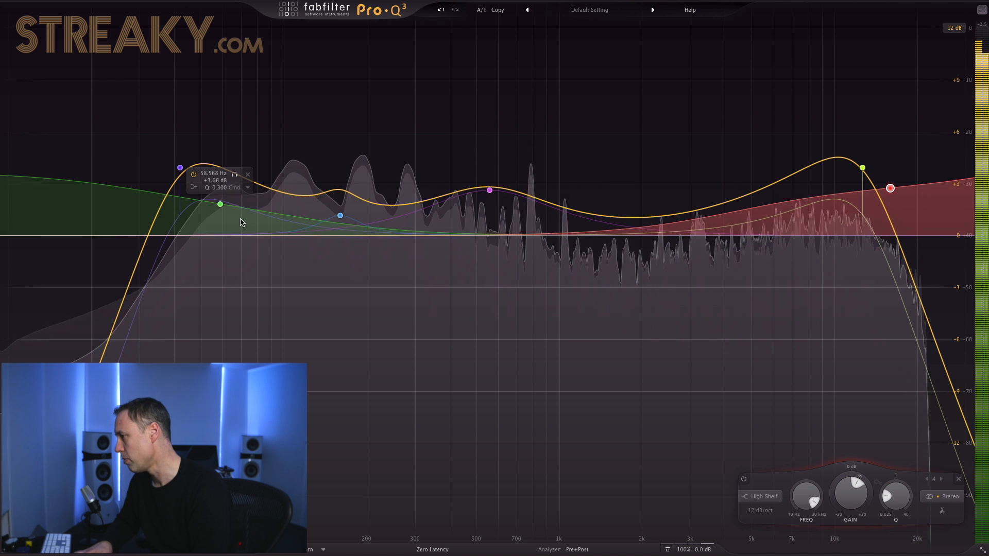
Restrict the low cut to the side channel at about 50.6 Hz, and move the low shelf to about 67.4 Hz and +3.6 dB
mouse_move(394, 184)
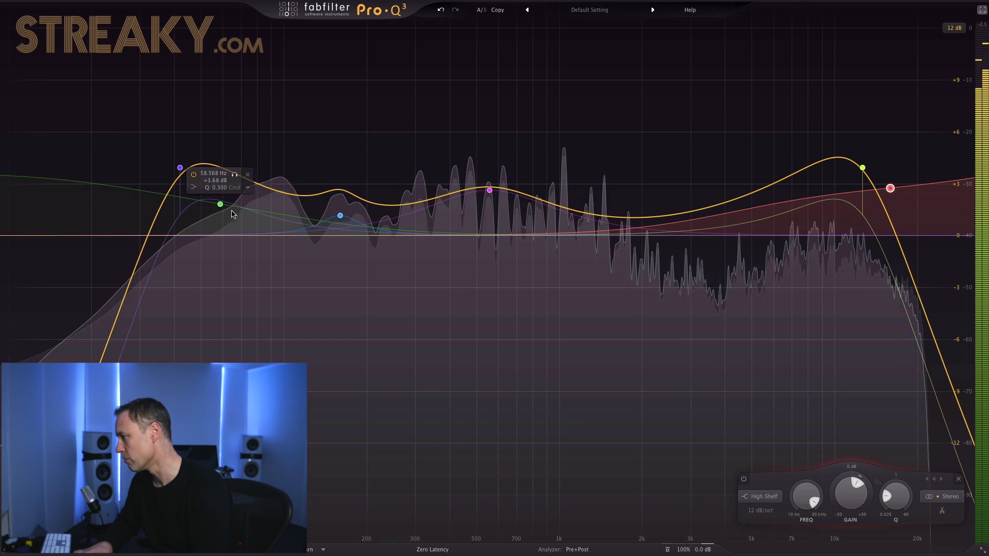
click(180, 168)
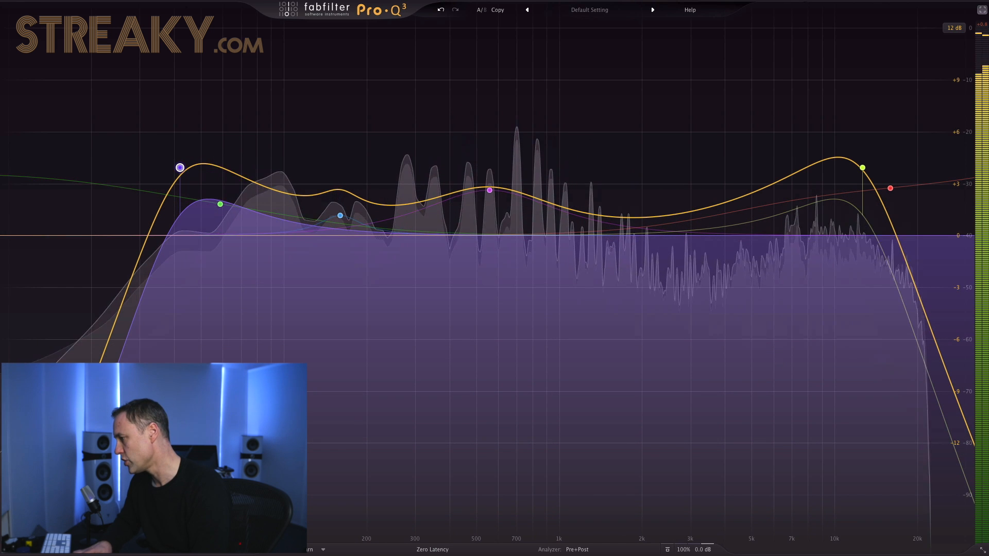
drag(220, 204, 238, 207)
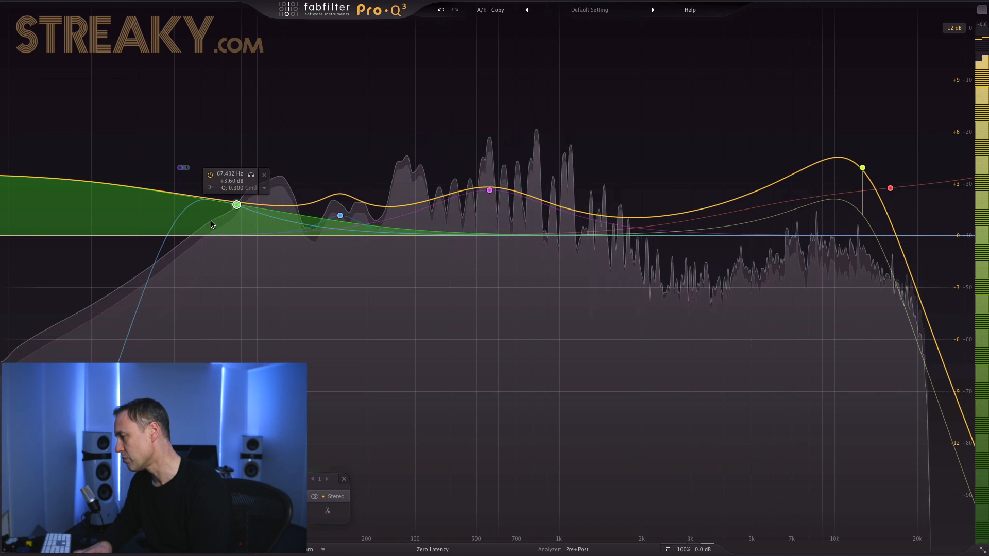
drag(179, 169, 202, 170)
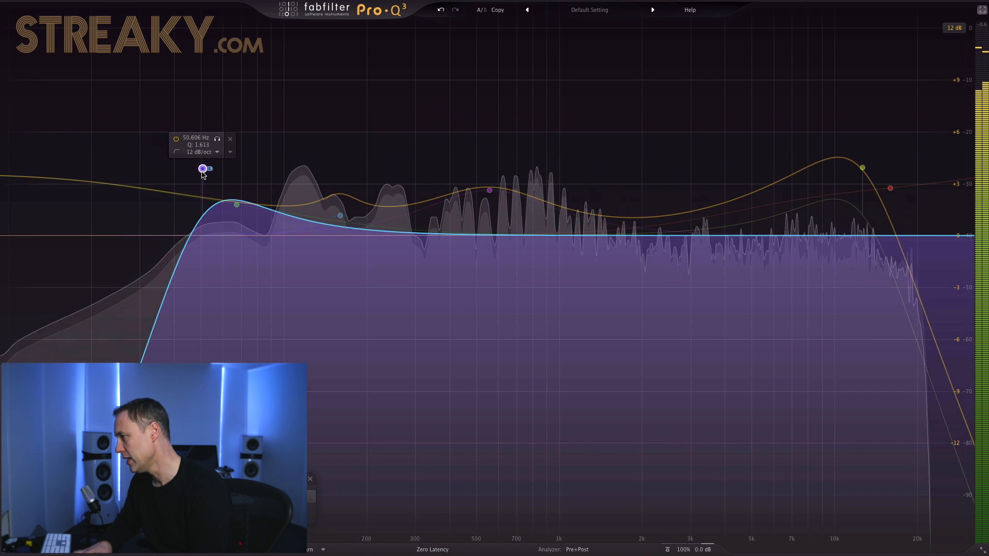
Add a 12 dB/oct low cut on the mid channel near 23 Hz, and reduce the low shelf to about +2.6 dB at 63.3 Hz
double_click(90, 212)
drag(91, 236, 109, 187)
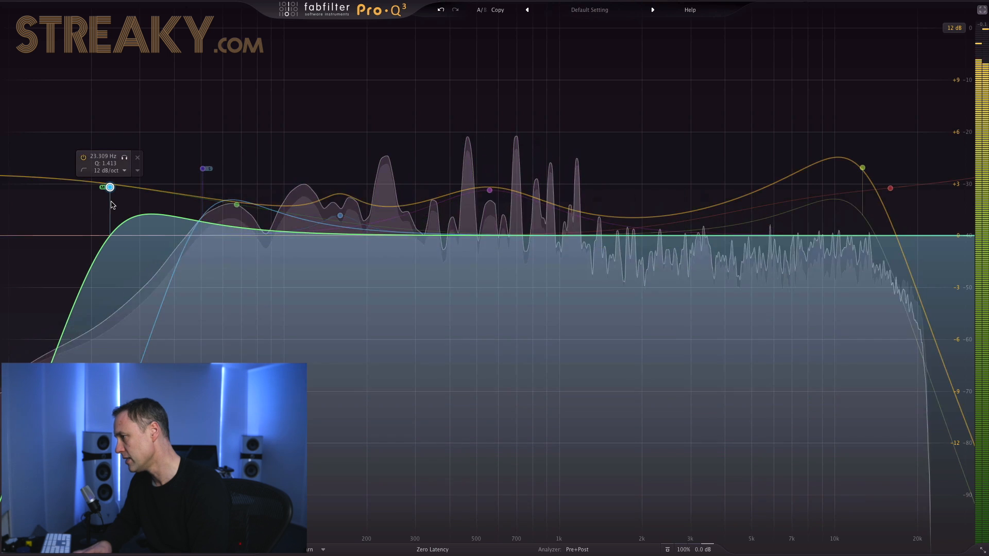
drag(110, 186, 111, 162)
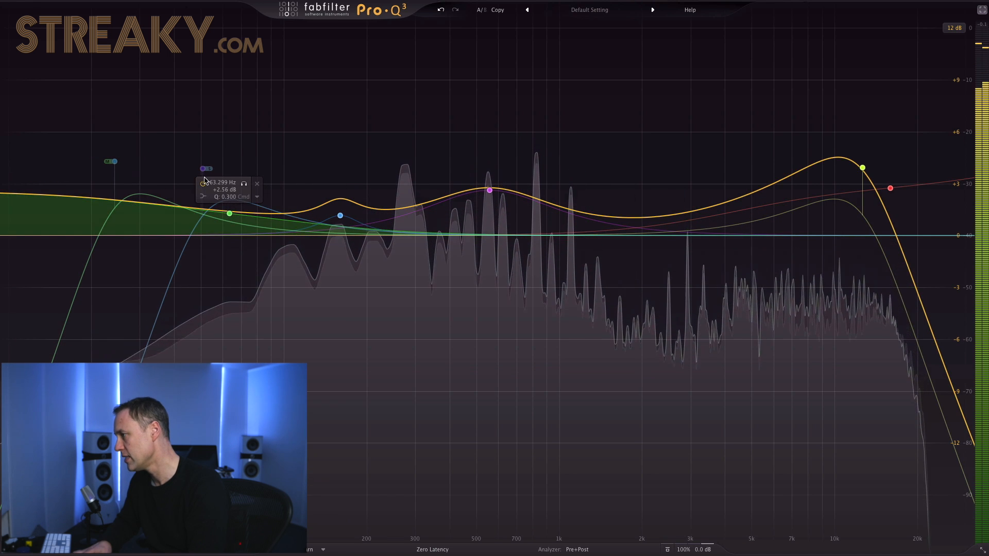
Raise the side low cut's frequency and resonance, and set the mid low cut to about 27.2 Hz with Q 1.515
mouse_move(203, 170)
mouse_down()
mouse_move(205, 123)
mouse_move(200, 151)
mouse_up()
mouse_move(114, 162)
mouse_down()
mouse_move(110, 192)
mouse_move(126, 160)
mouse_up()
drag(201, 152, 241, 157)
mouse_move(127, 160)
mouse_down()
mouse_move(165, 149)
mouse_move(129, 178)
mouse_up()
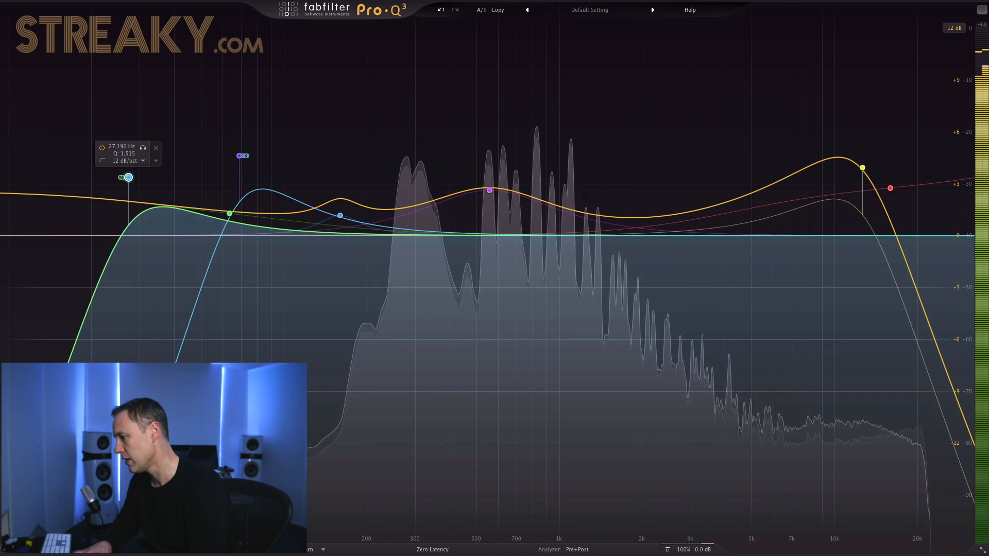
Change the mid-channel low cut to a bell shape and boost it by about 5 dB at 37 Hz
click(83, 454)
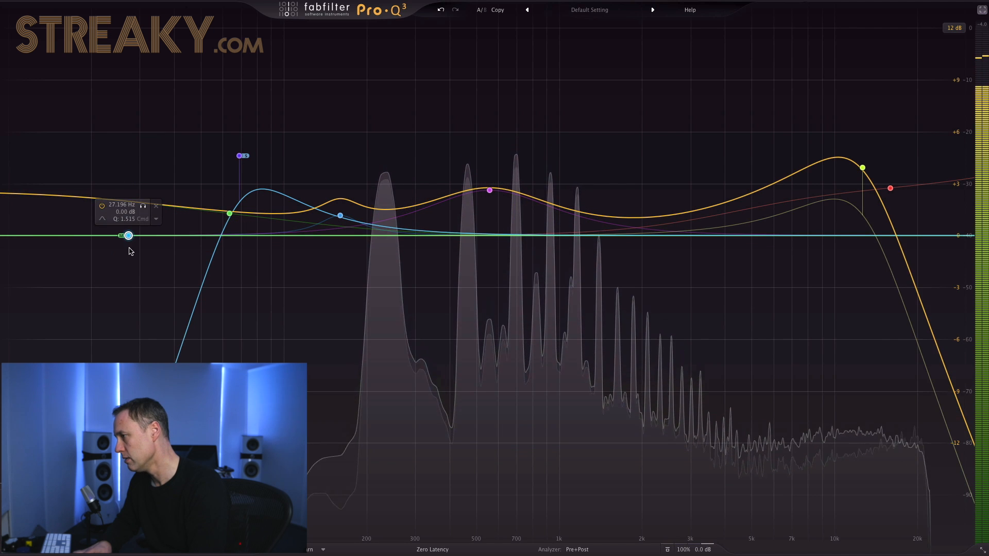
drag(128, 235, 165, 150)
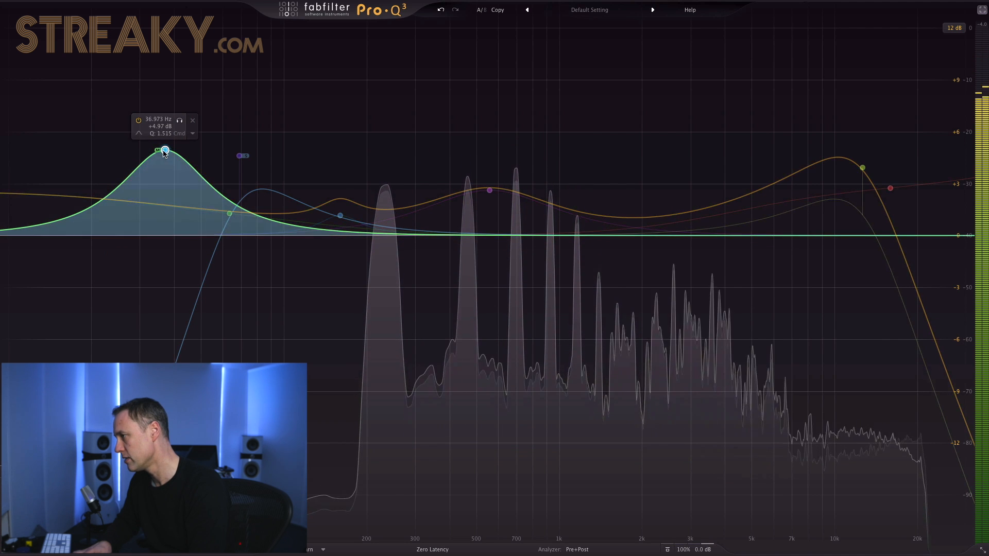
right_click(164, 149)
Reduce the purple bell at 558.68 Hz to about +1.4 dB
click(340, 216)
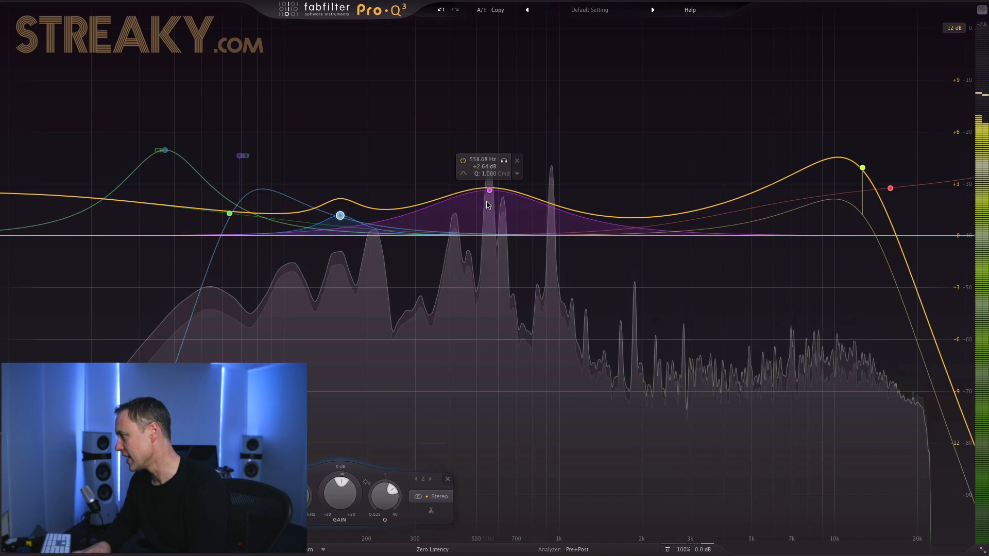
drag(489, 192, 490, 211)
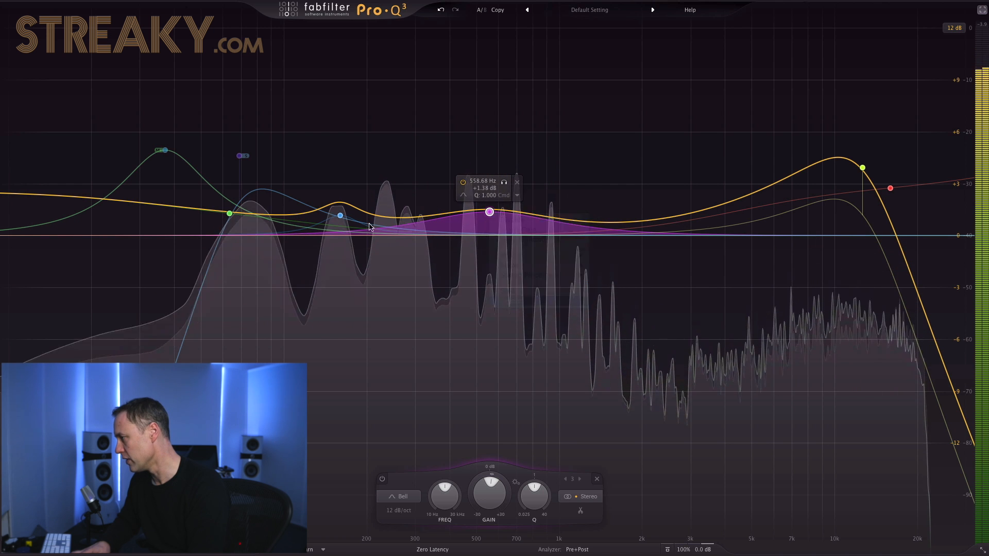
Delete the 558.68 Hz and 160.29 Hz bells, the low shelf and the mid-channel 37 Hz bell
right_click(340, 215)
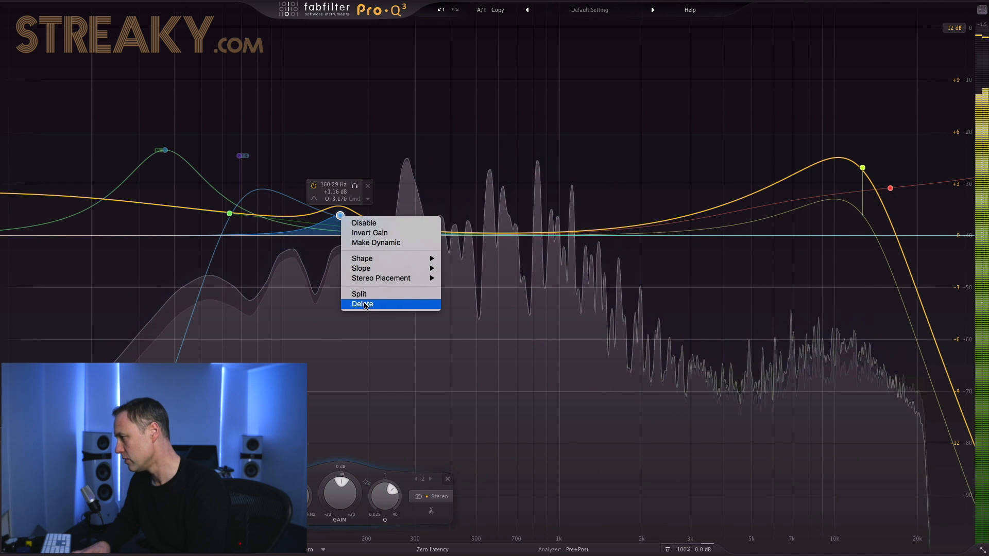
click(364, 304)
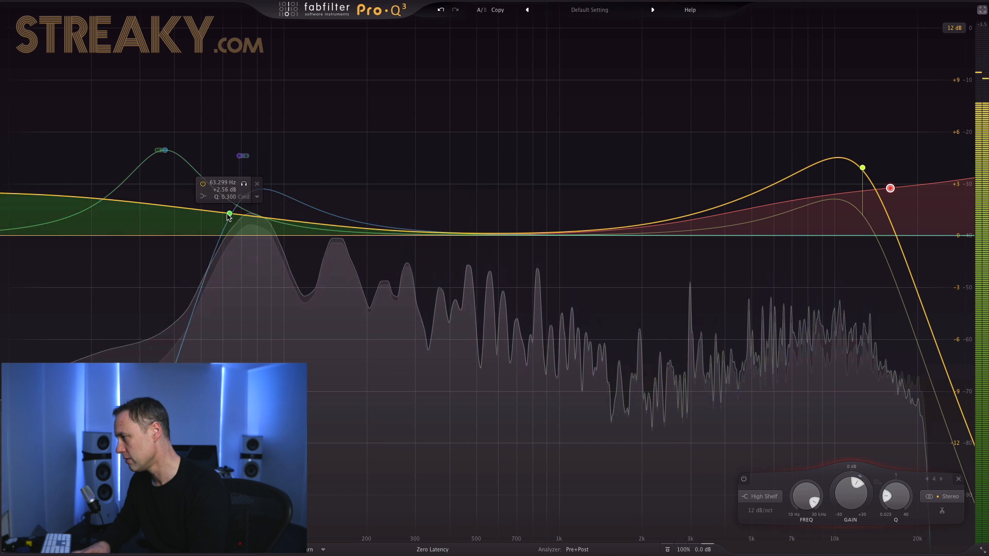
click(229, 214)
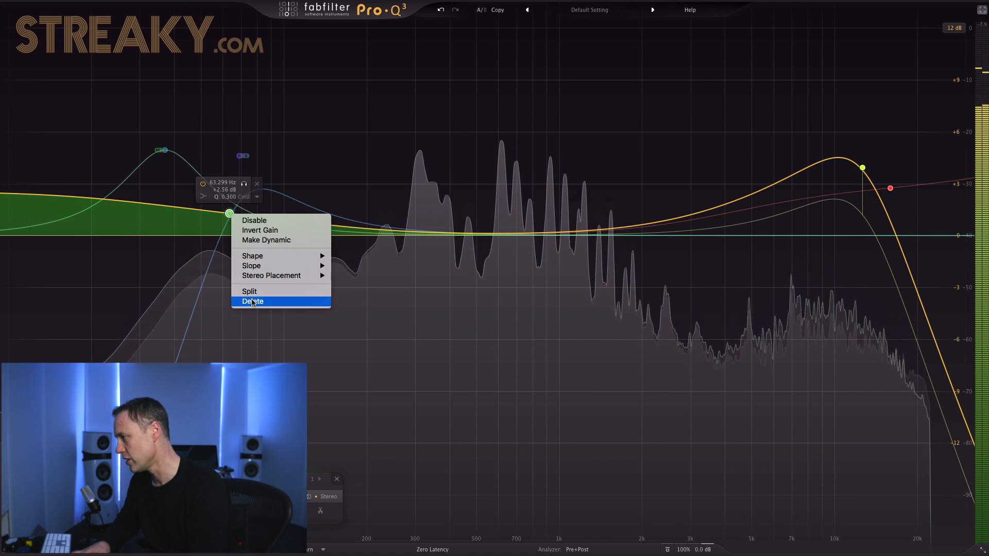
click(253, 302)
click(165, 150)
right_click(165, 150)
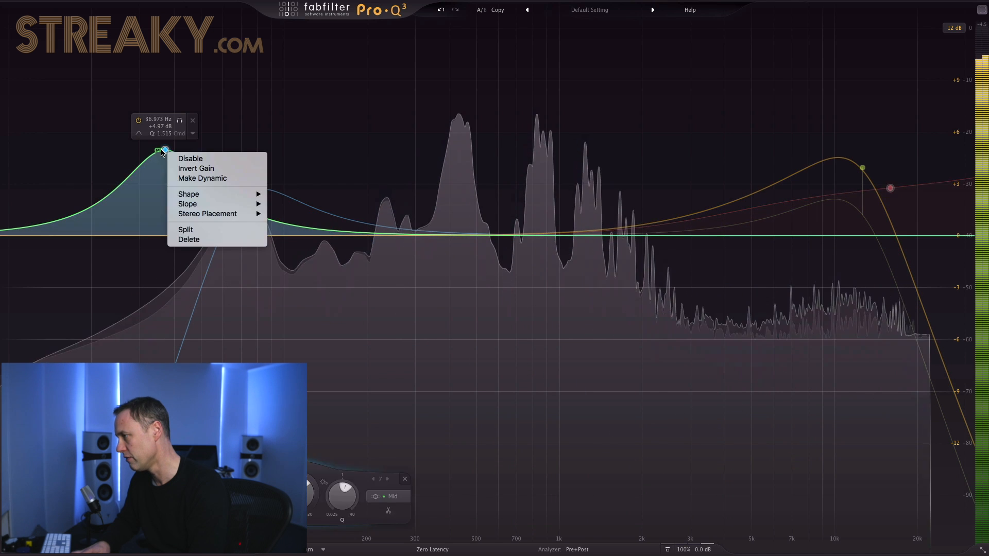
click(197, 241)
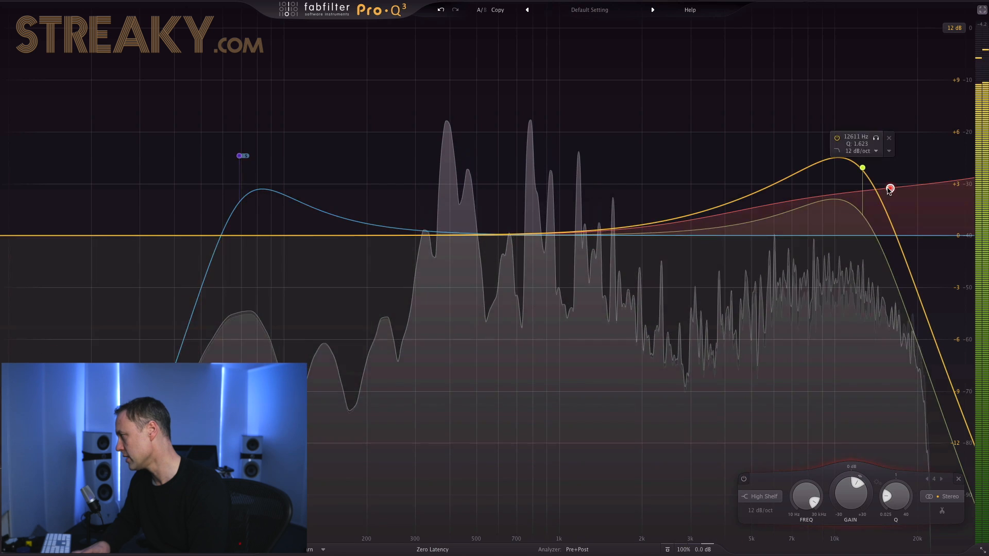
Lower the high cut to about 9972 Hz with Q 1.504, and make the high shelf dynamic at about 8190 Hz and +5.49 dB
drag(863, 168, 840, 201)
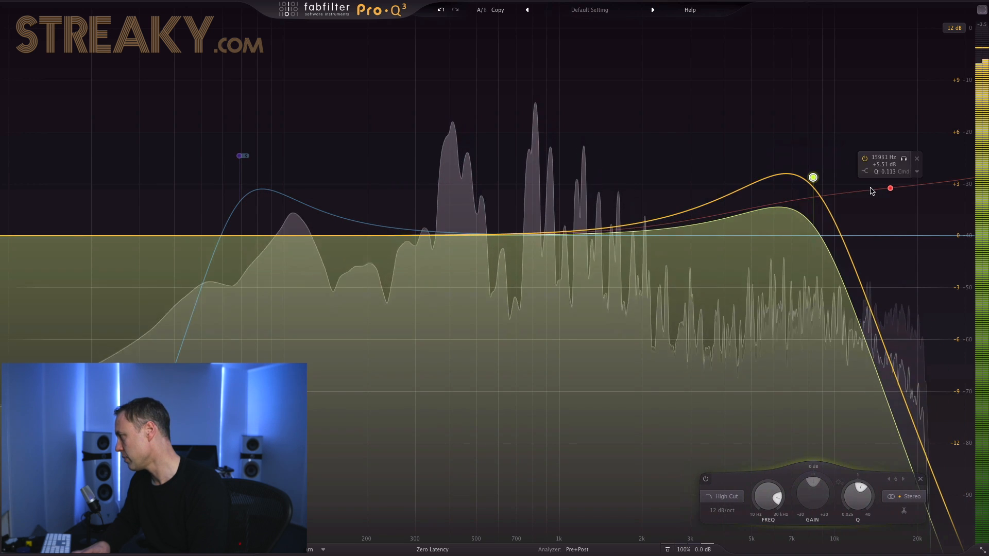
mouse_move(801, 179)
mouse_down()
mouse_move(835, 179)
mouse_move(726, 187)
mouse_move(813, 189)
mouse_up()
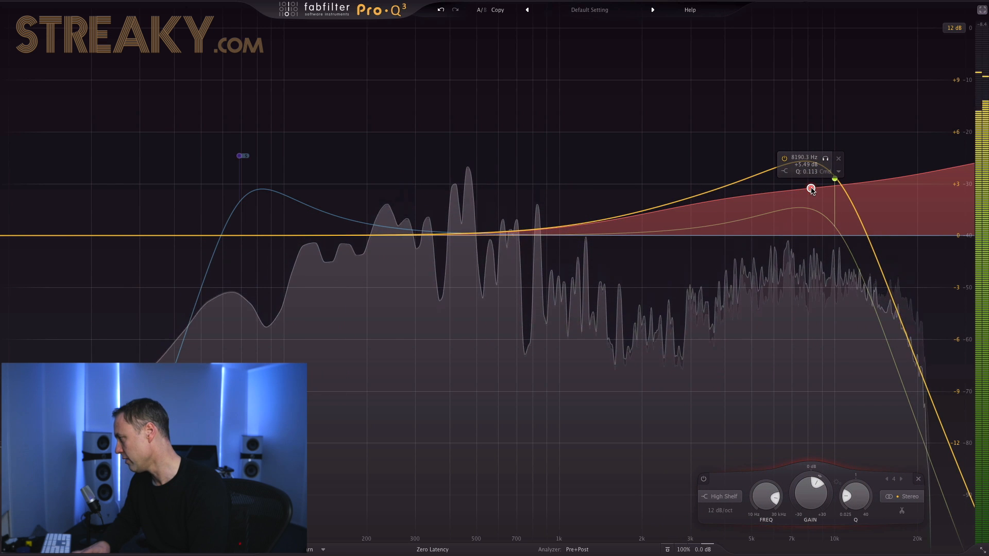
right_click(812, 190)
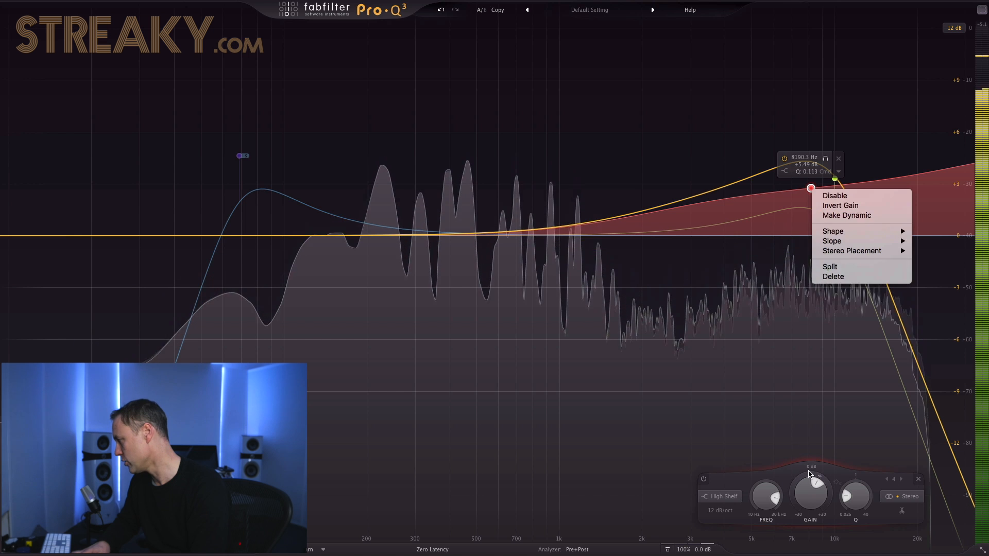
click(808, 474)
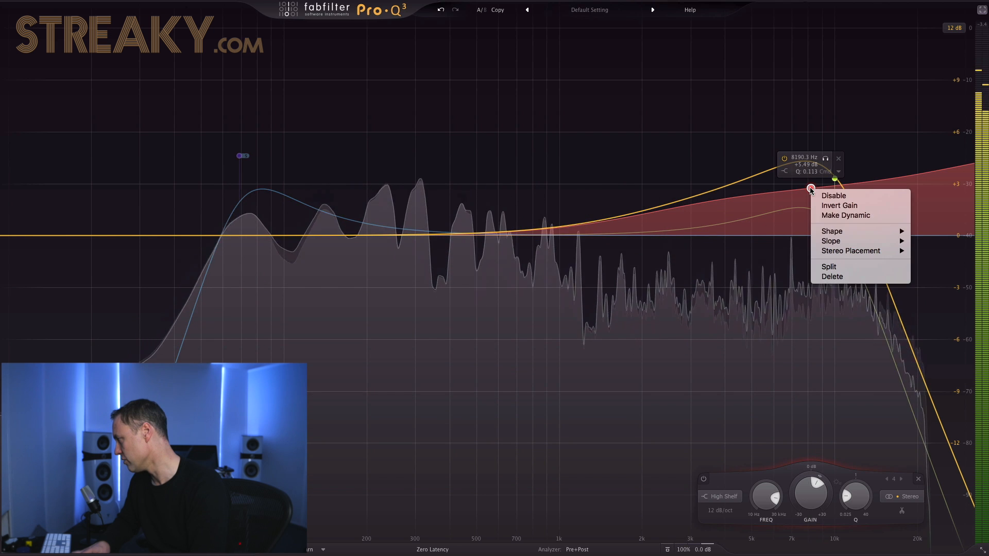
click(826, 216)
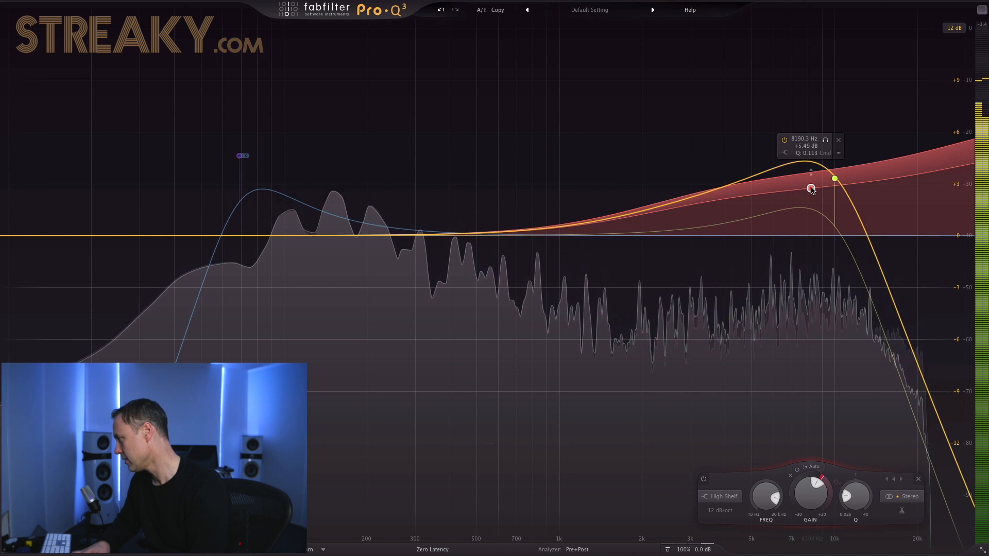
Try different gains and a wider upward dynamic range on the high shelf, ending at about +5.46 dB near 8298 Hz
drag(810, 197, 813, 213)
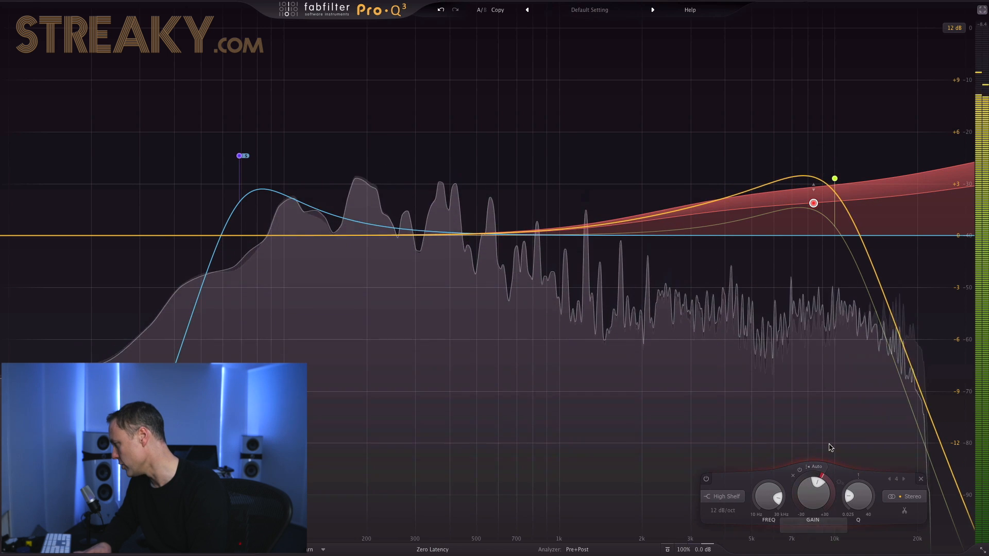
mouse_move(811, 192)
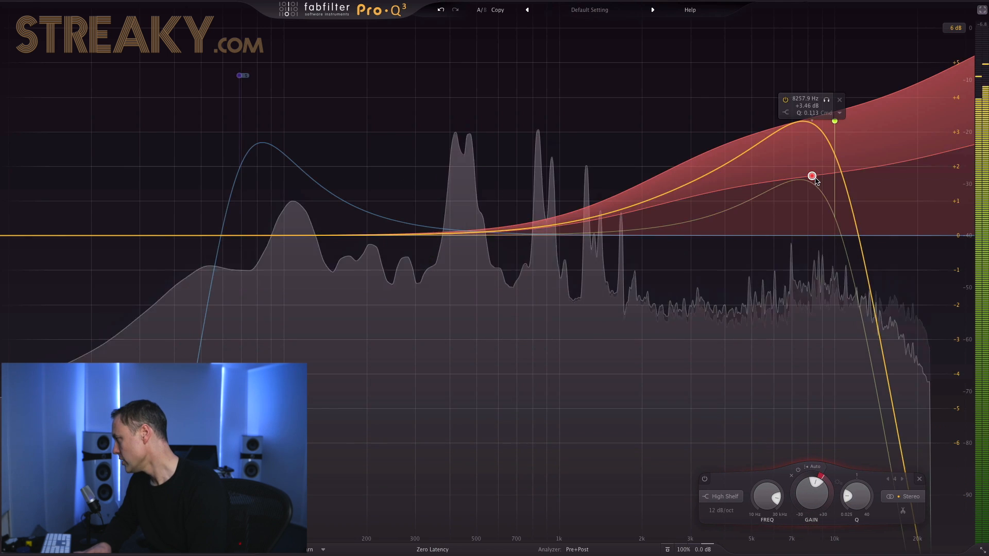
drag(811, 190, 811, 96)
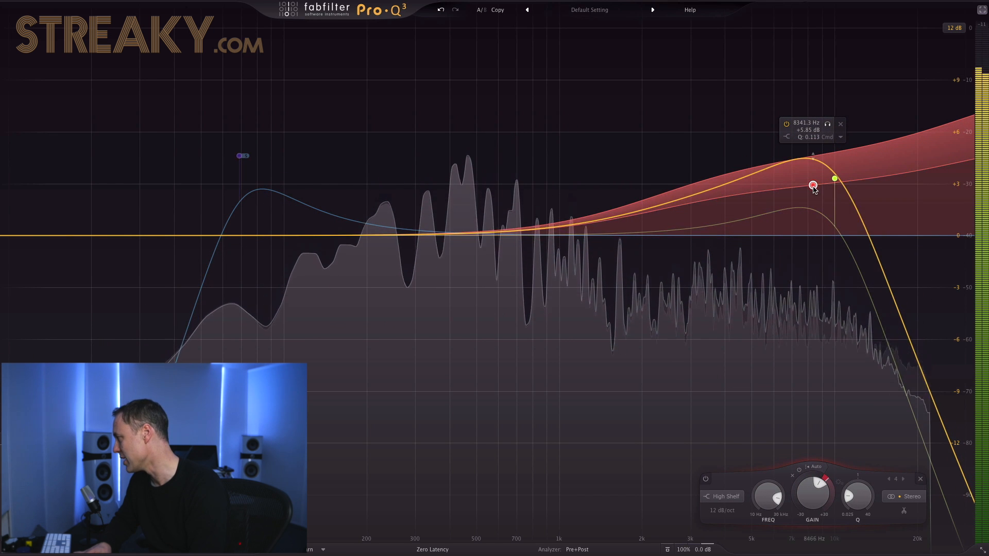
drag(814, 158, 815, 116)
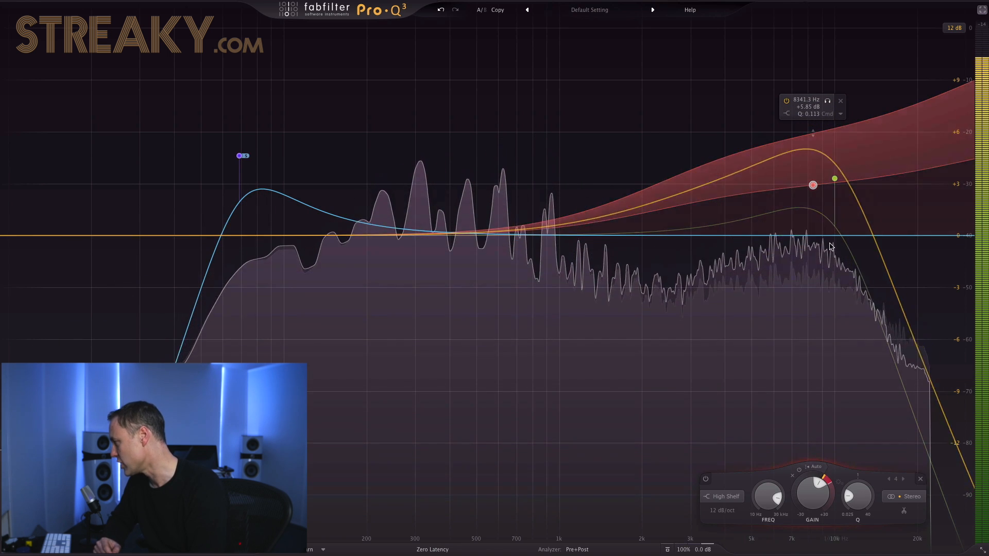
mouse_move(811, 186)
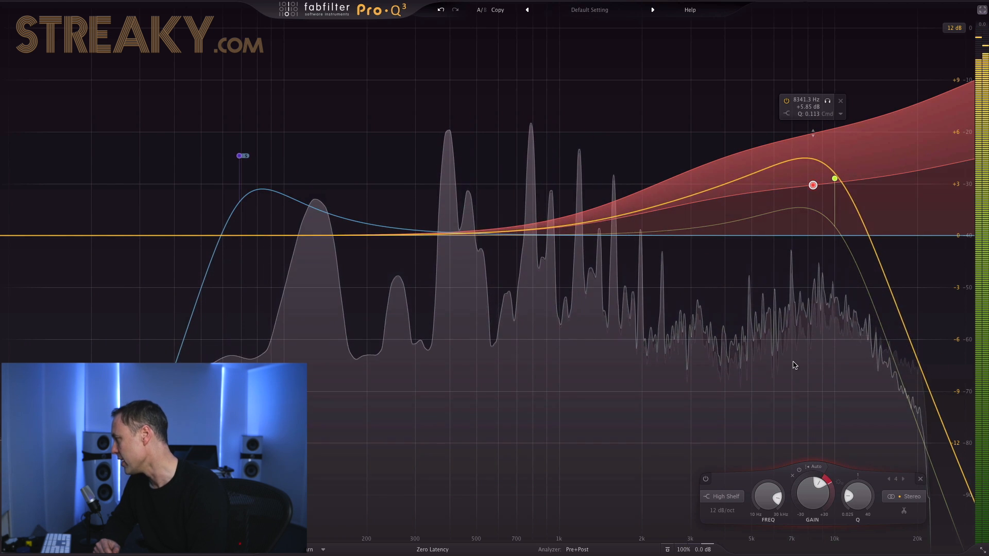
mouse_move(812, 139)
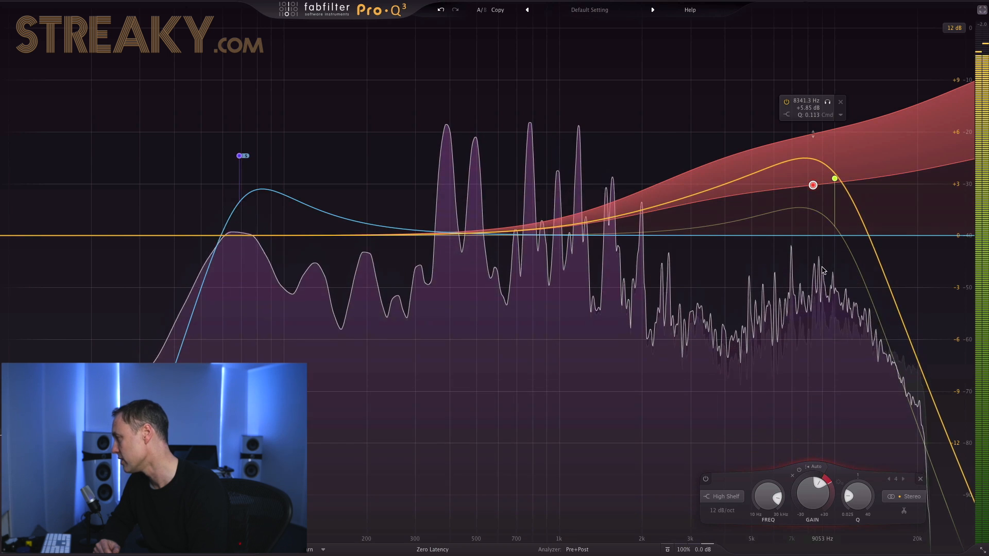
drag(812, 189, 812, 193)
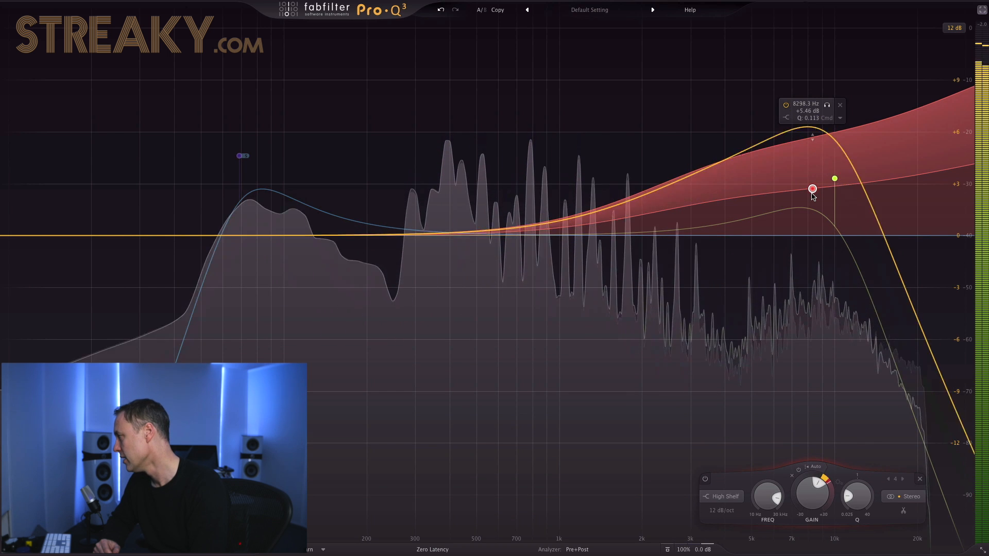
Pull the high shelf's dynamic range down below 0 dB and set its gain to about +2.98 dB at 8315 Hz
drag(812, 137, 812, 247)
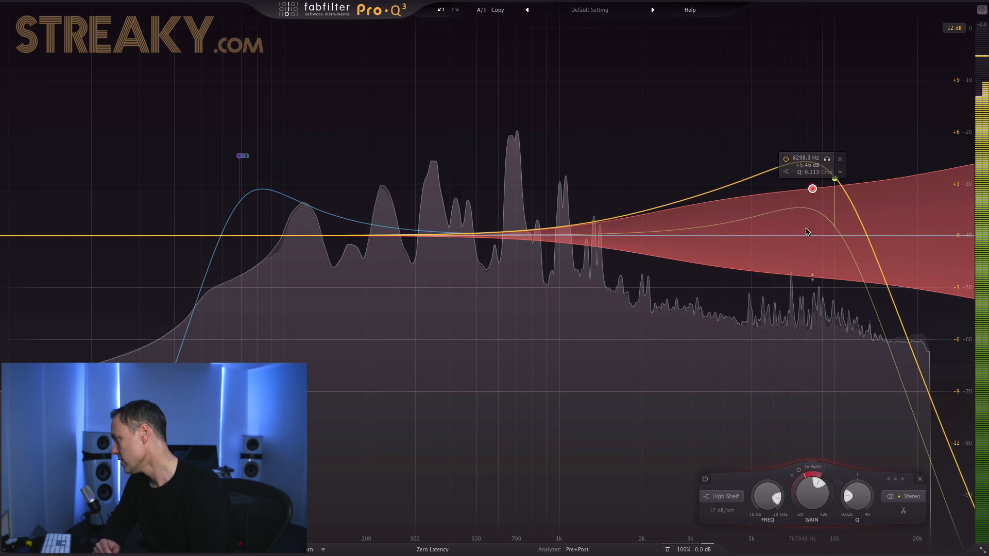
drag(812, 188, 813, 222)
drag(813, 268, 814, 287)
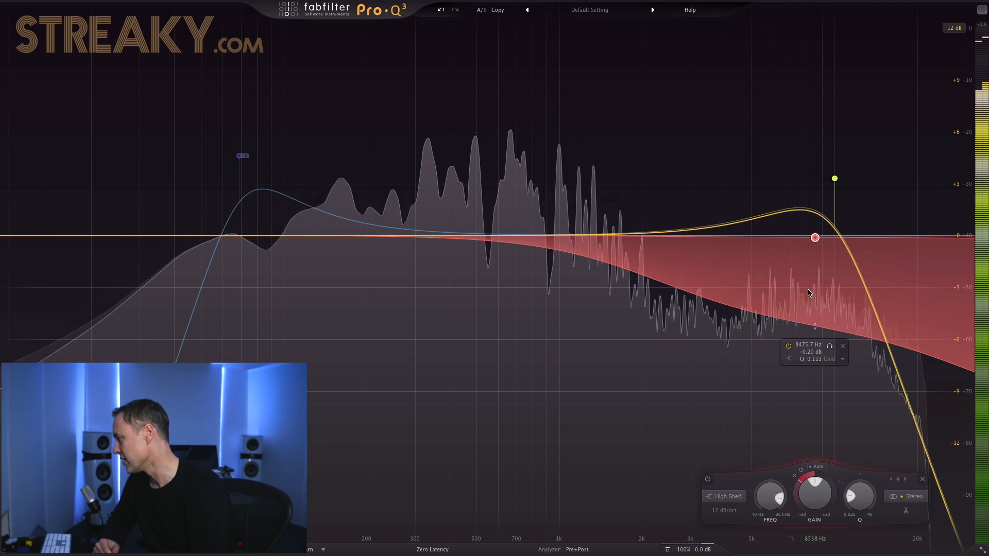
drag(815, 237, 812, 210)
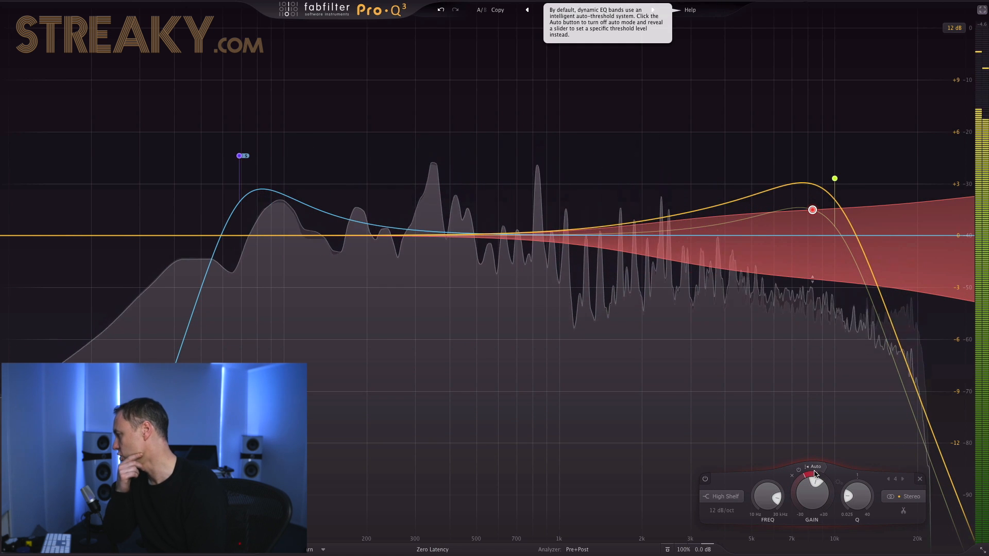
Give the high shelf a manual threshold of about -43.6 dB and bypass its dynamics
mouse_move(818, 483)
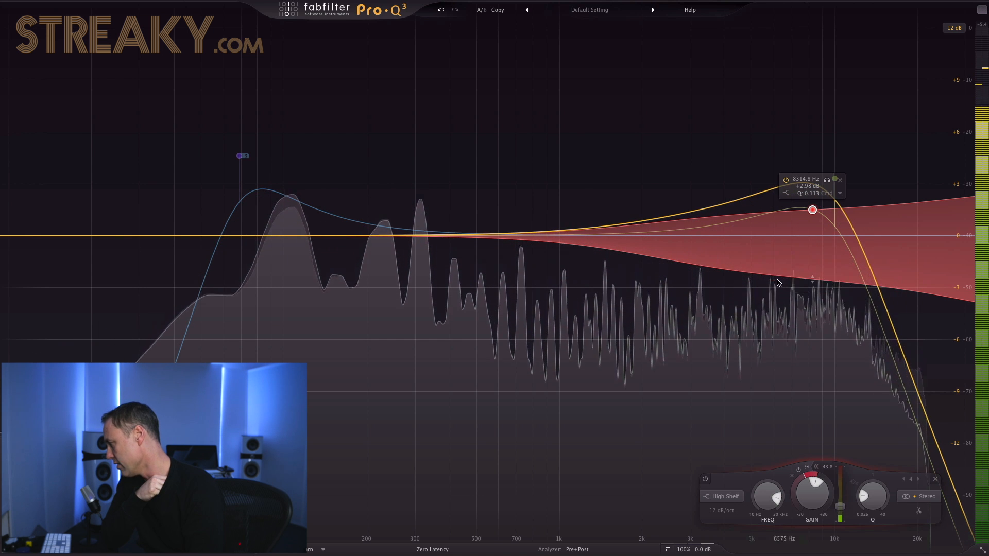
click(798, 470)
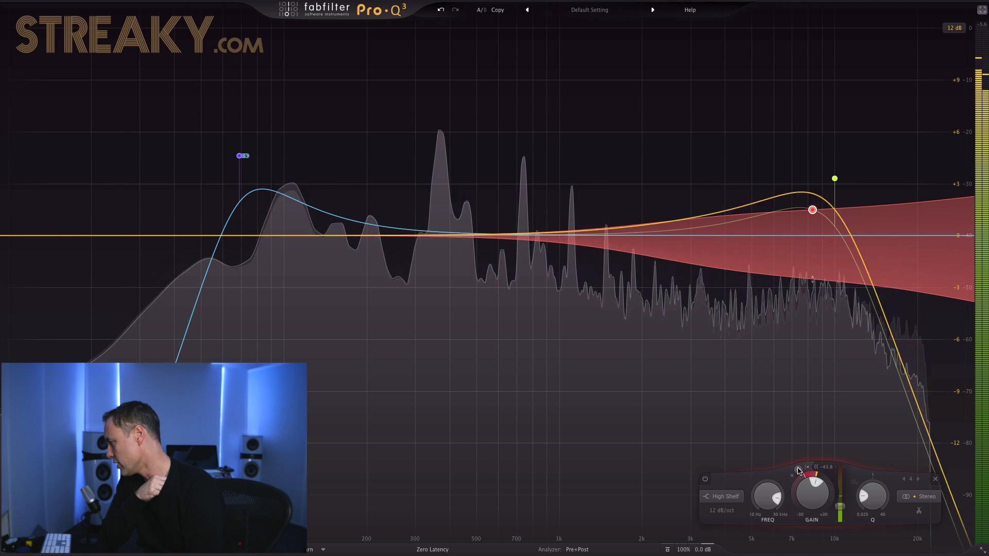
Set the high shelf's slope to 36 dB/oct, with Q about 0.453 and frequency about 7819 Hz
click(721, 512)
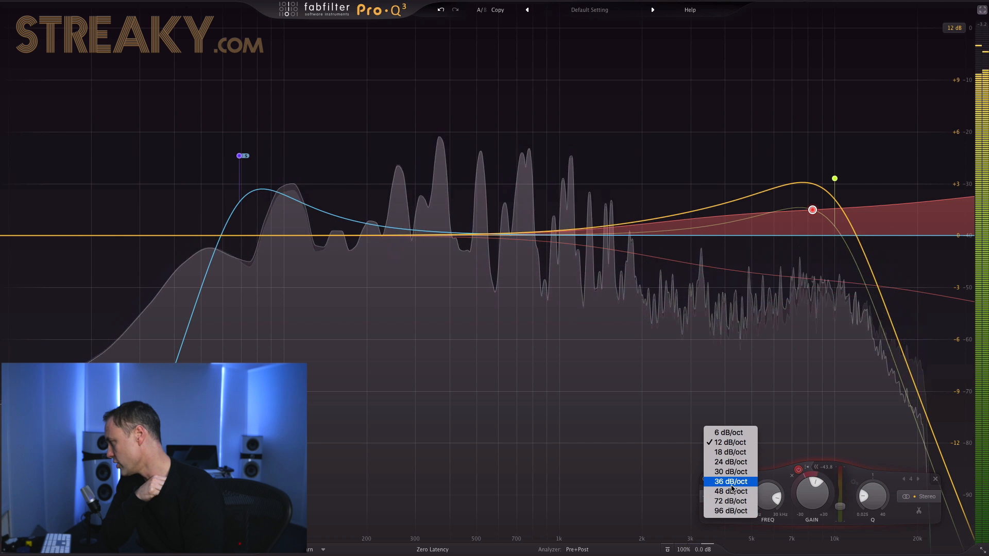
click(731, 484)
mouse_move(812, 210)
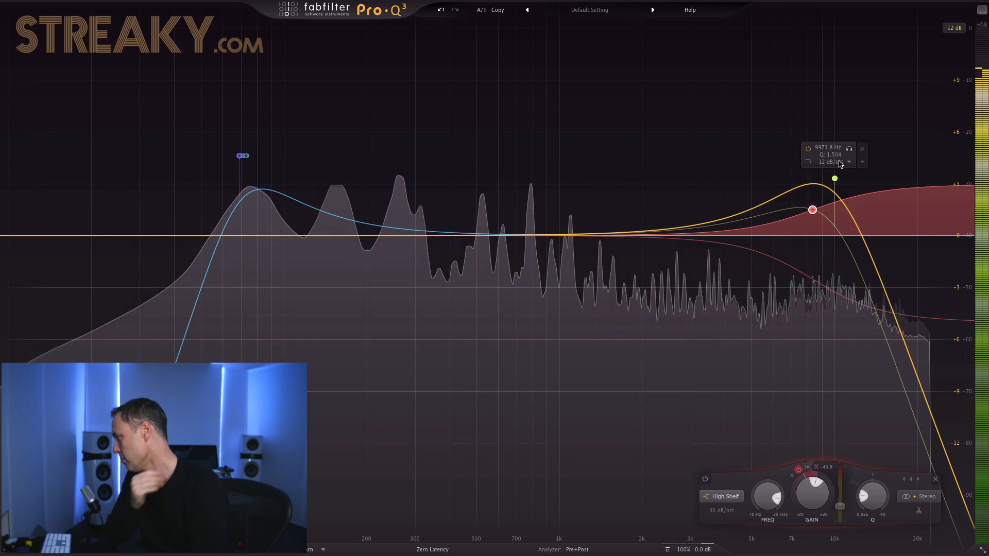
drag(812, 211, 808, 237)
mouse_move(869, 494)
mouse_down()
mouse_move(859, 456)
mouse_move(856, 495)
mouse_up()
drag(809, 210, 806, 232)
Add a bell near 188 Hz with a cut of about 2.35 dB and make it dynamic
drag(364, 235, 359, 278)
right_click(360, 278)
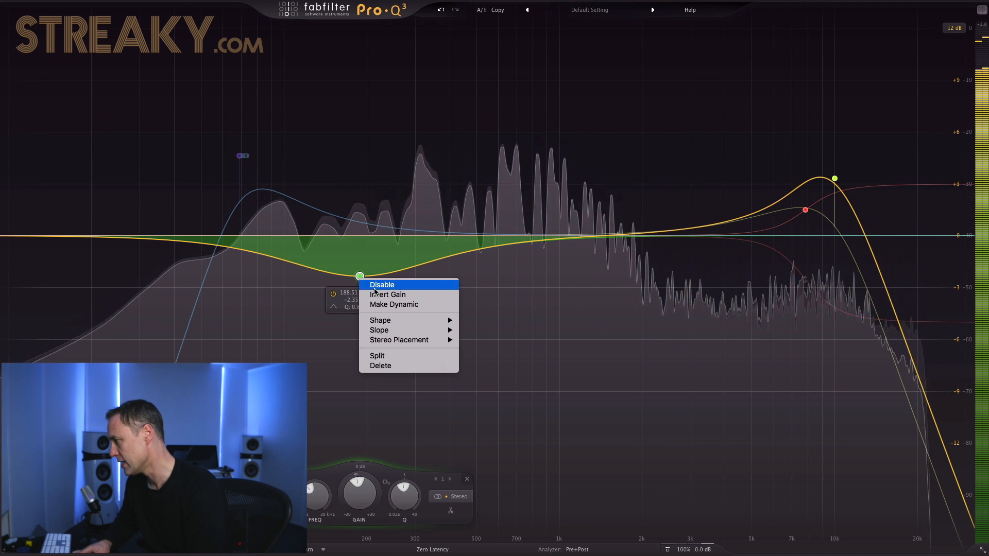
click(382, 305)
Bring the dynamic bell's gain to about 0 dB with a downward range, and narrow it to Q 3.311 at about 198 Hz
drag(361, 283, 359, 237)
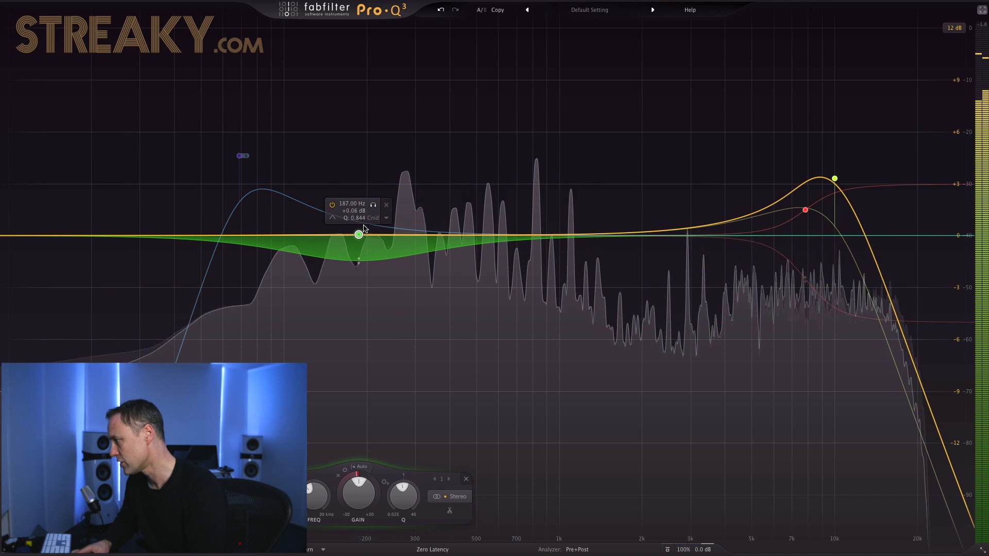
mouse_move(359, 236)
mouse_down()
mouse_move(340, 238)
mouse_move(342, 209)
mouse_move(353, 235)
mouse_up()
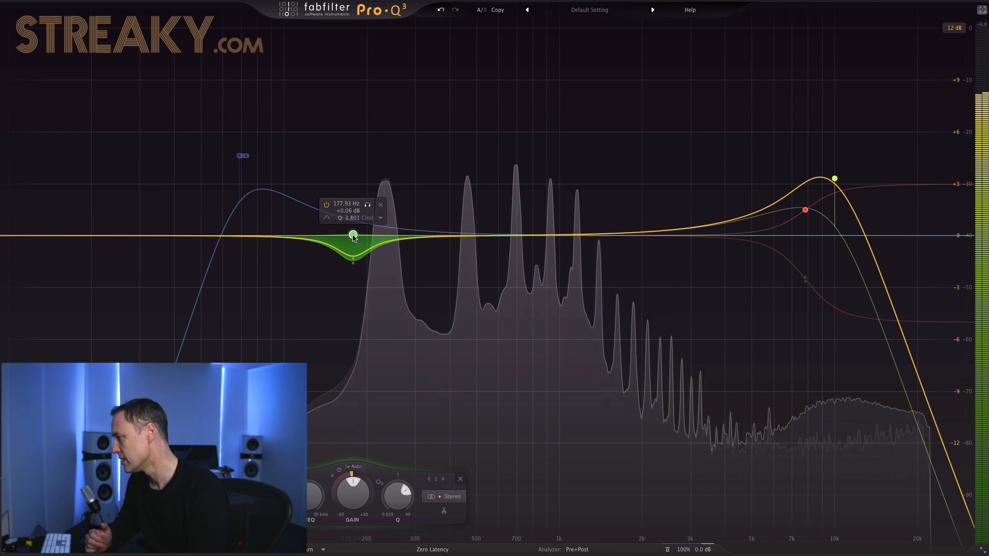
drag(353, 234, 364, 236)
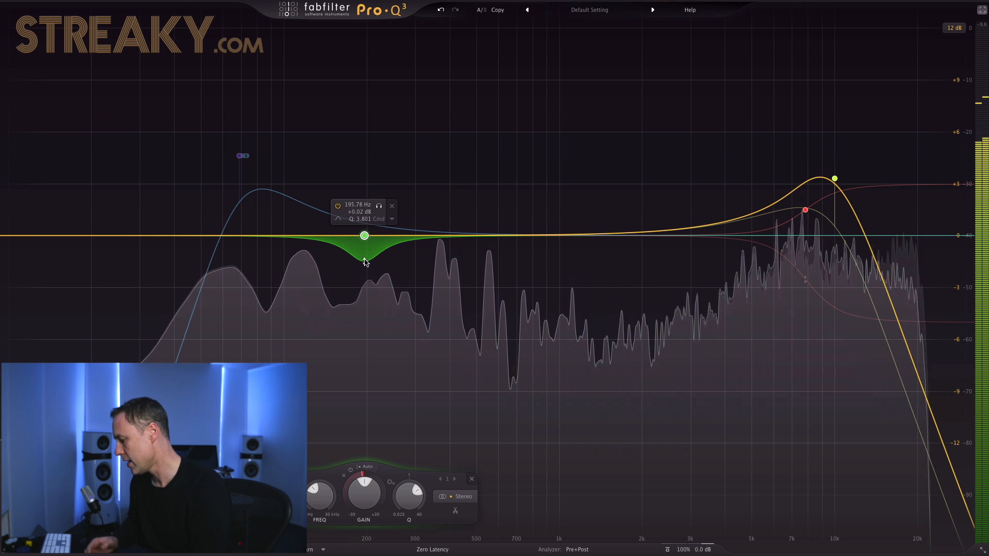
drag(363, 258, 362, 383)
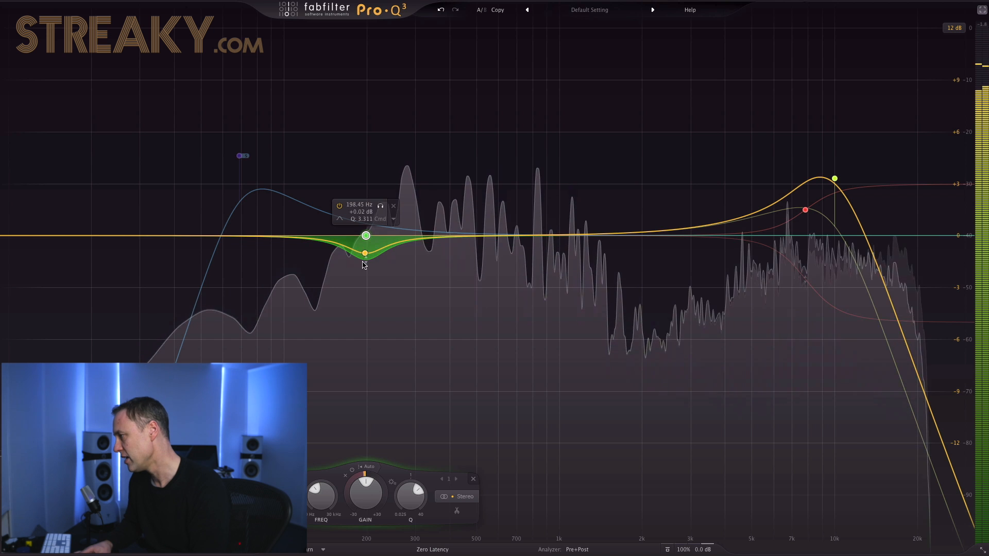
right_click(364, 263)
click(337, 280)
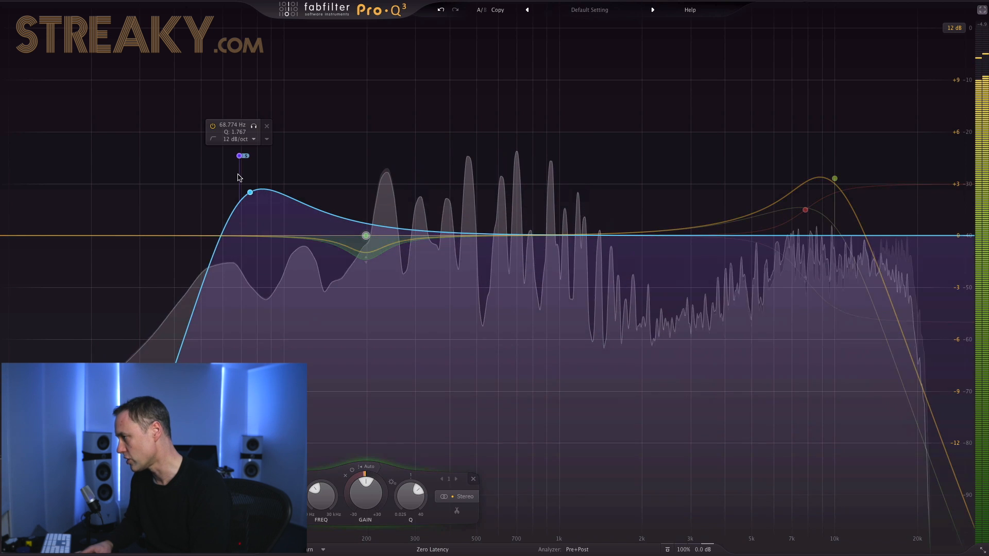
Lower the side low cut's frequency and reduce its resonance
drag(240, 157, 151, 160)
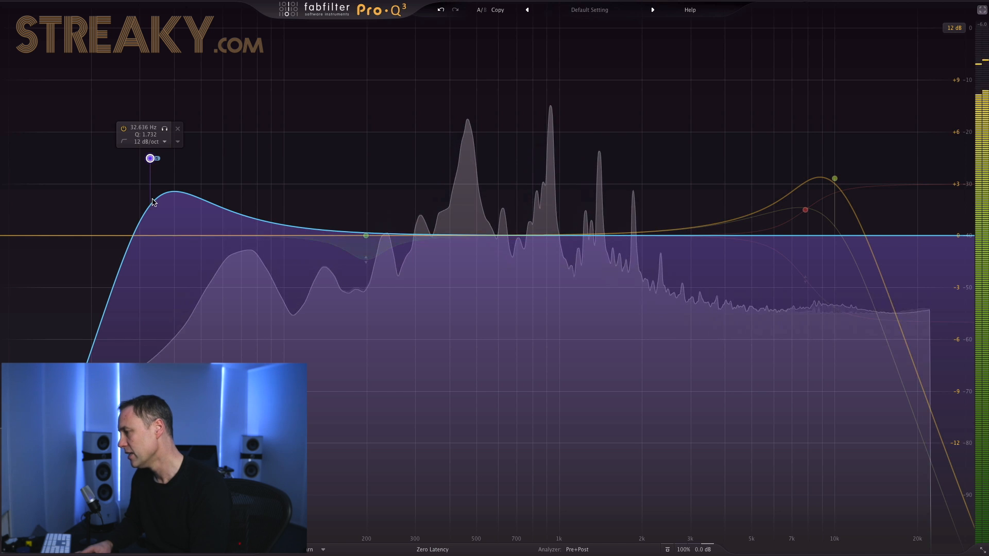
drag(150, 160, 201, 206)
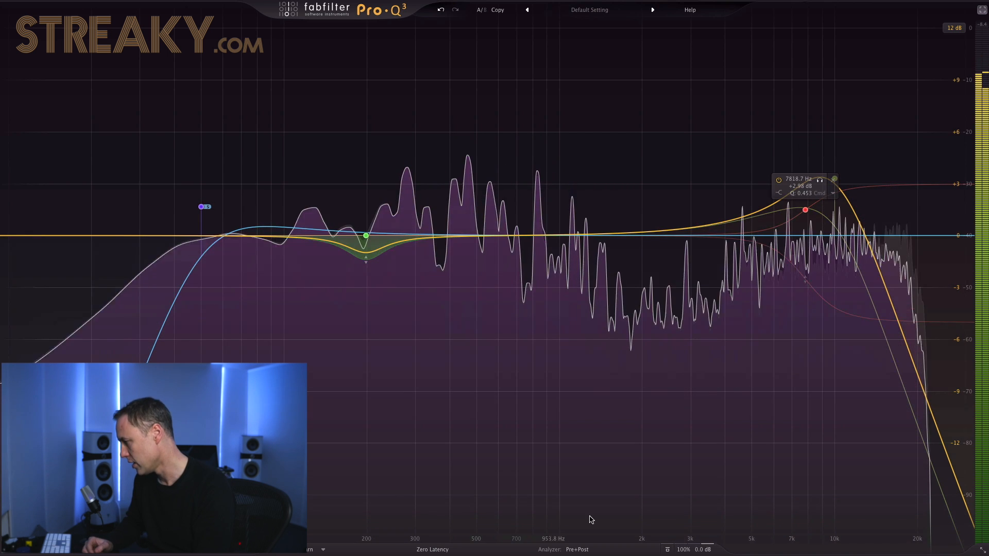
Switch the processing mode to Linear Phase, try the Maximum resolution, and set the resolution back to Medium
mouse_move(699, 554)
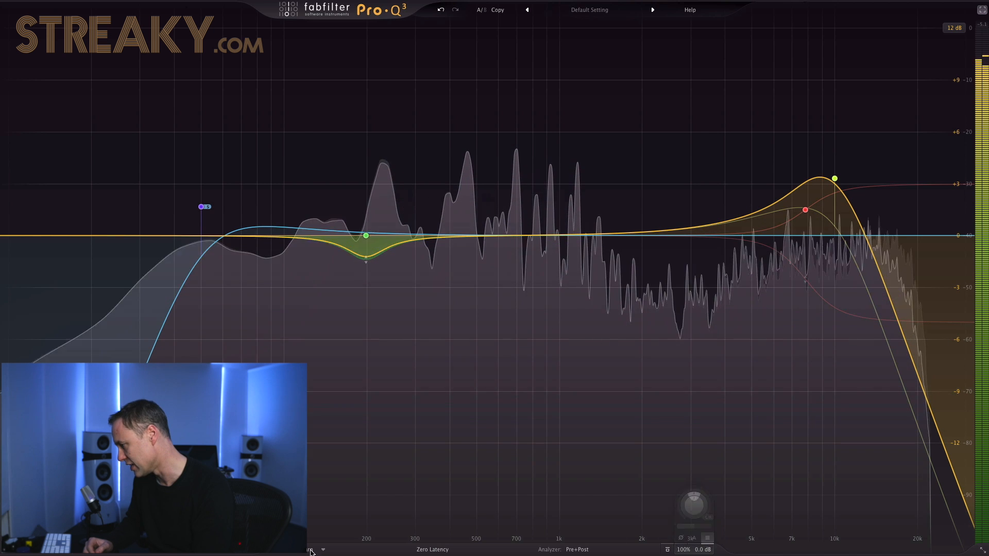
click(433, 550)
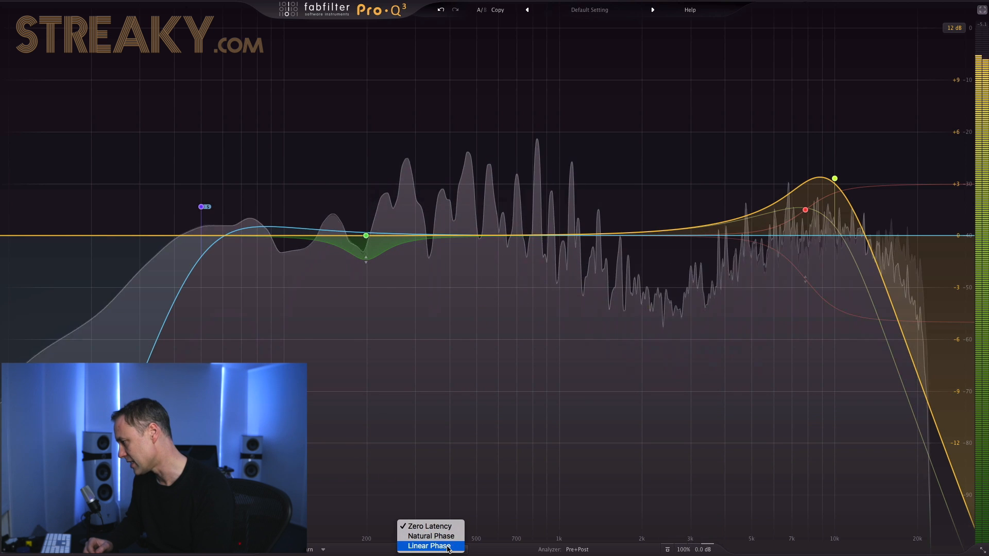
click(448, 547)
click(453, 549)
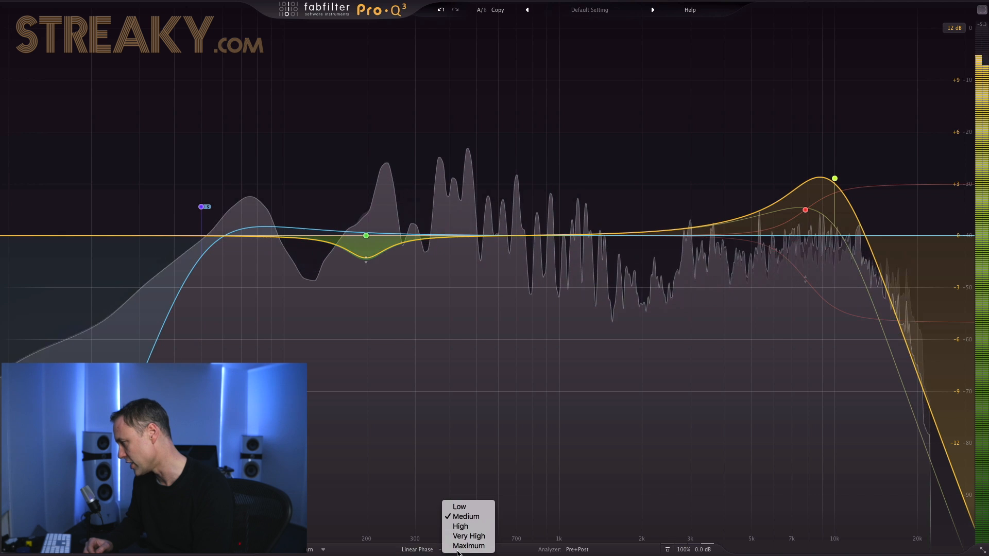
click(460, 550)
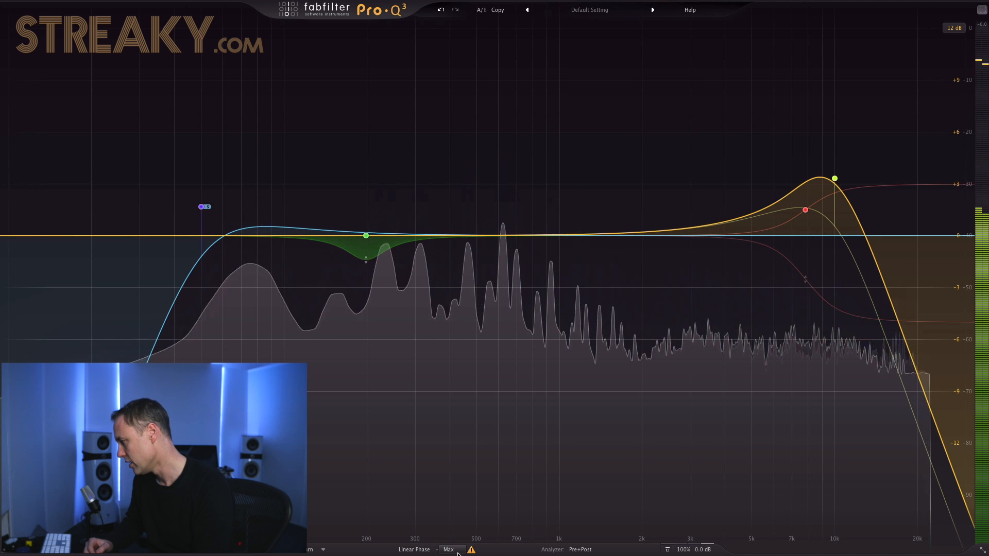
click(460, 550)
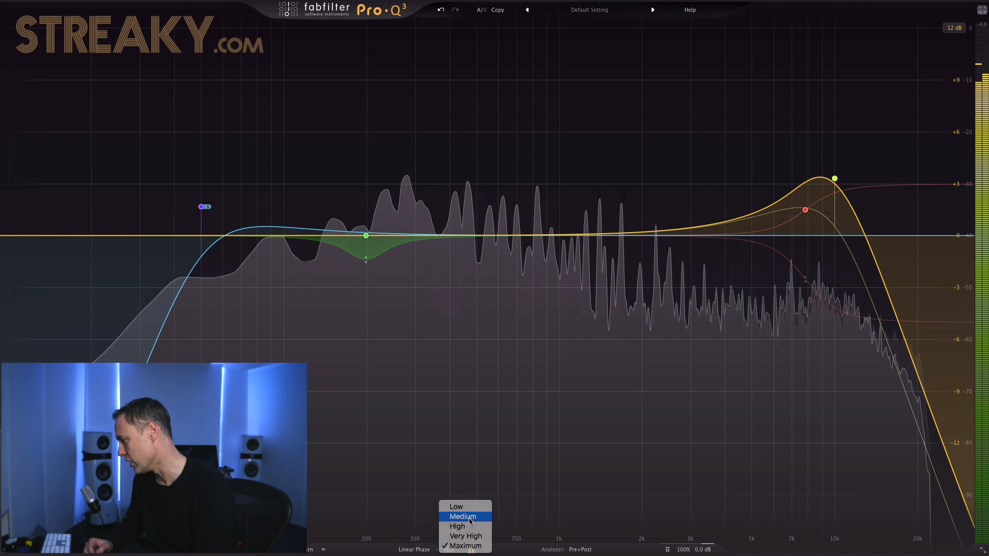
click(460, 516)
Open the analyzer settings to examine the pre/post spectrum, external spectrum and EQ Match options
click(576, 550)
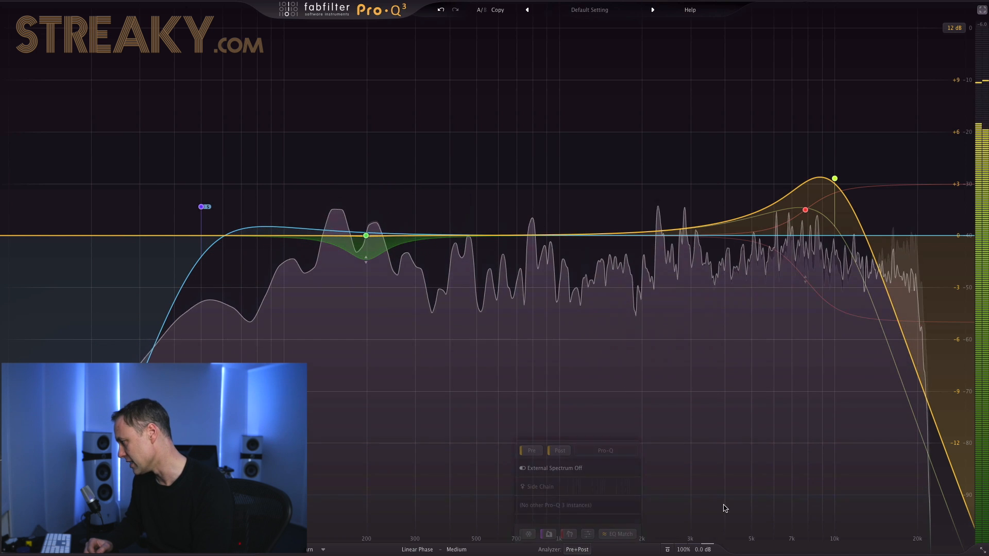
mouse_move(690, 552)
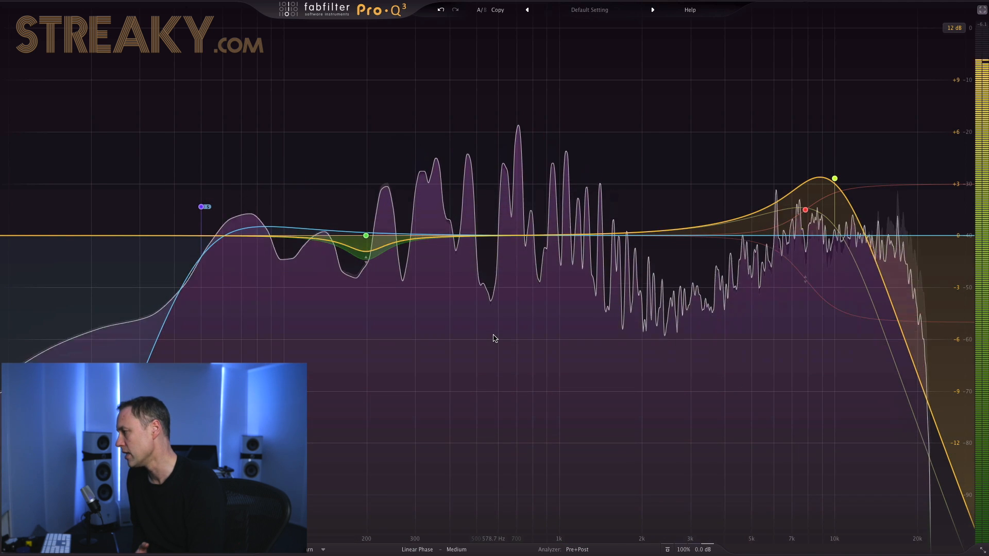
click(494, 338)
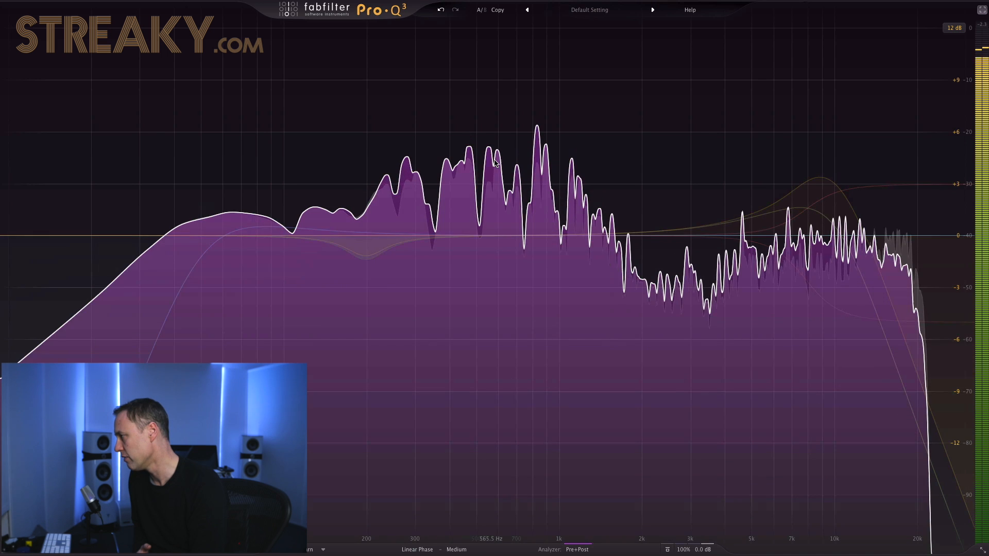
Grab the spectrum peak near 470 Hz to cut it by about 16 dB, and return that bell's gain to 0 dB
drag(469, 182, 468, 350)
mouse_move(374, 213)
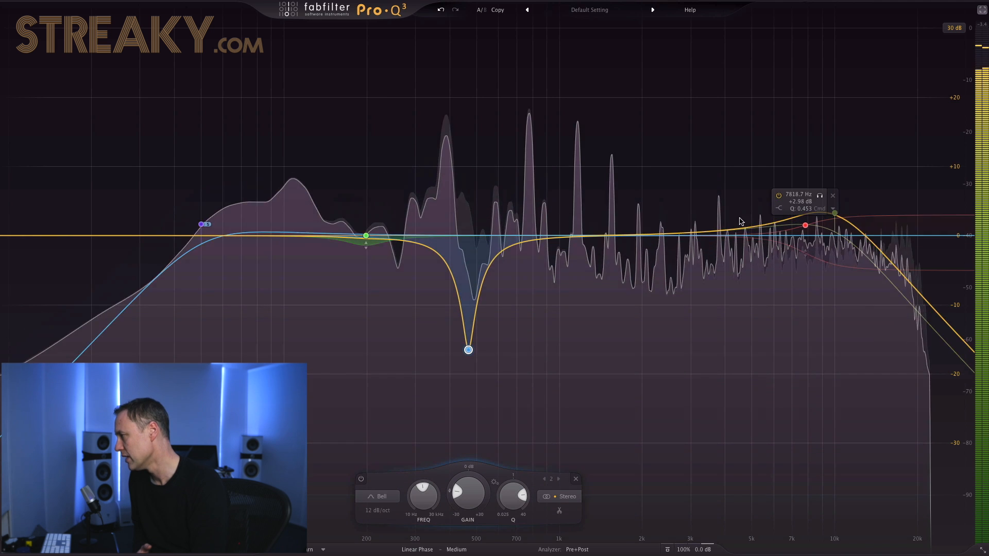
drag(533, 151, 555, 135)
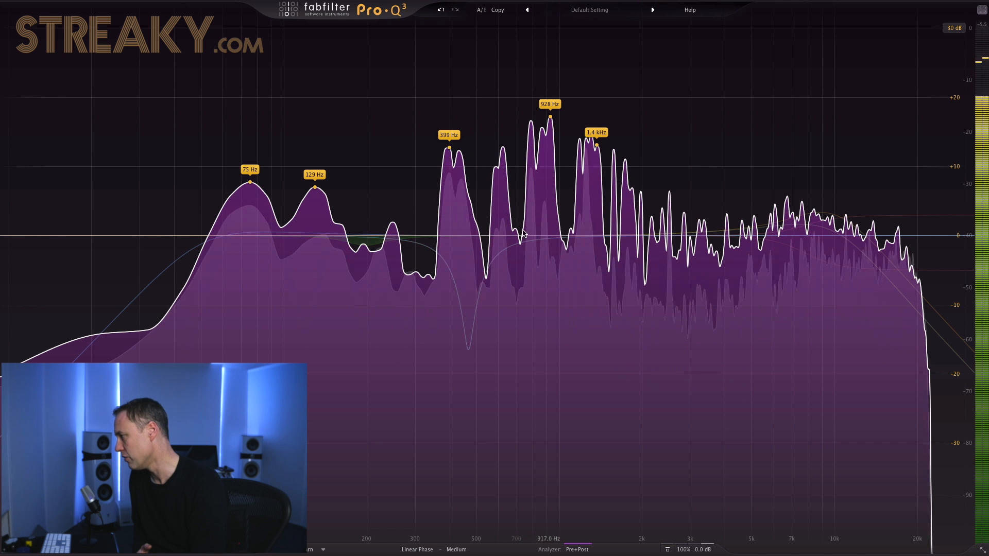
drag(470, 346, 472, 237)
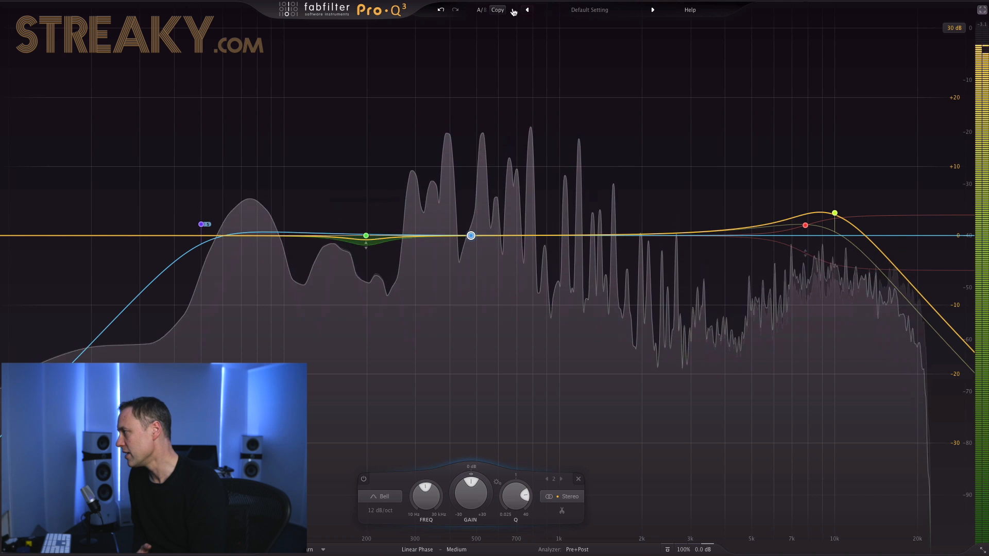
Load the preset "EDM Kick 1 - Punch" from the Dynamic EDM presets
click(588, 11)
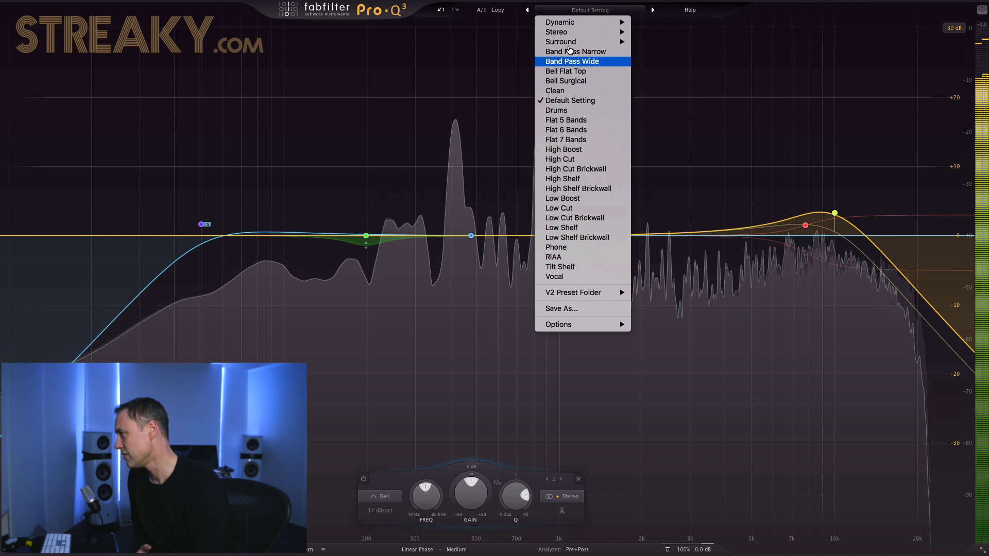
key(Escape)
click(570, 15)
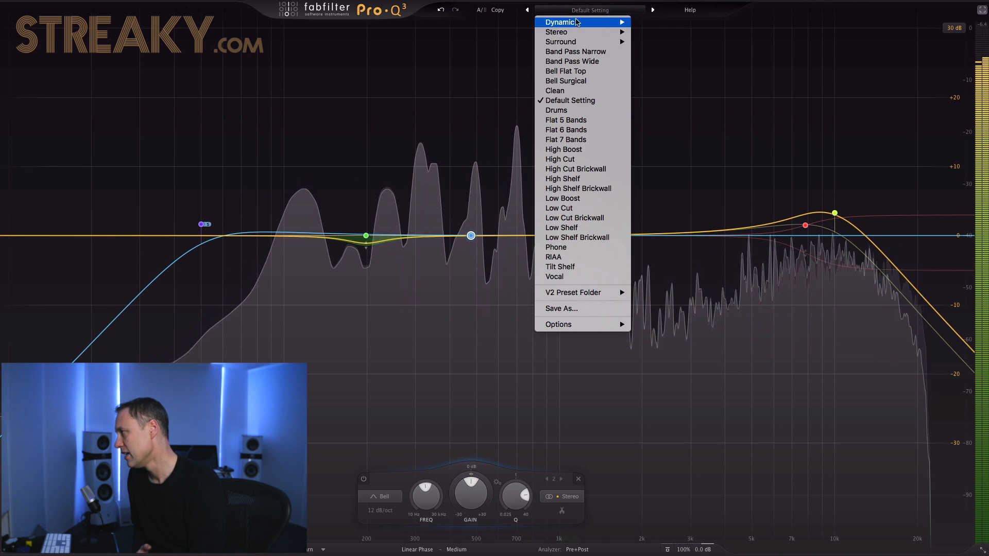
mouse_move(577, 22)
mouse_move(658, 32)
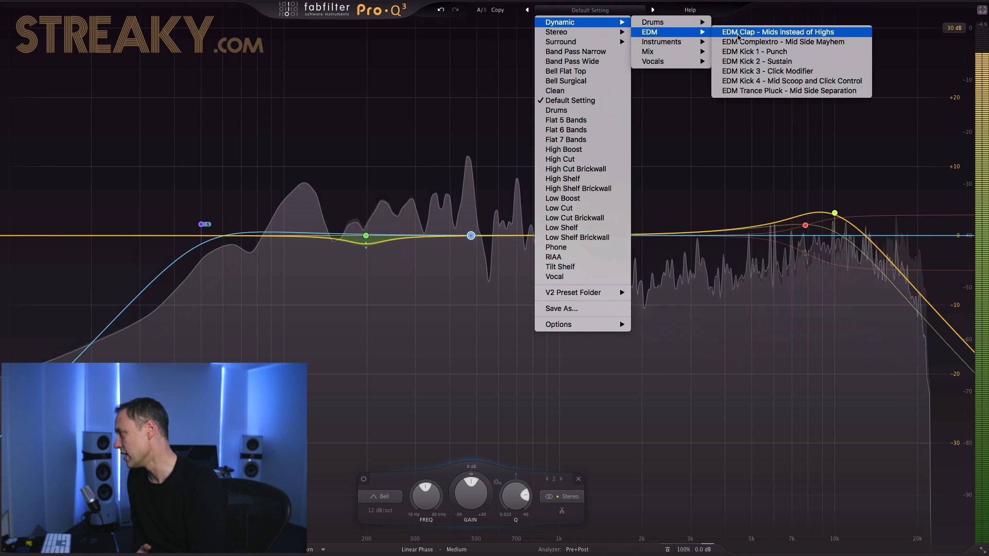
click(748, 52)
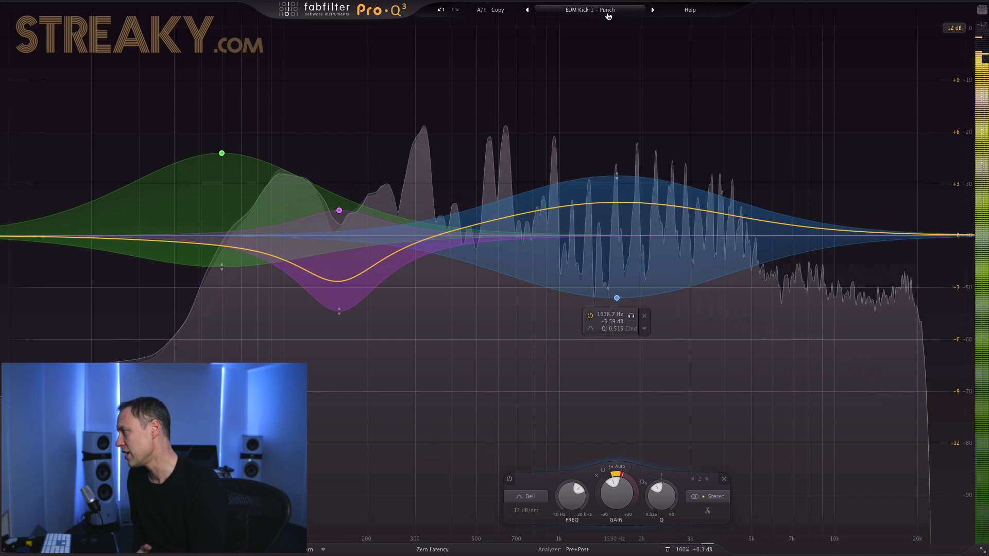
Browse the presets in the V2 Preset Folder and keep the loaded preset
click(608, 10)
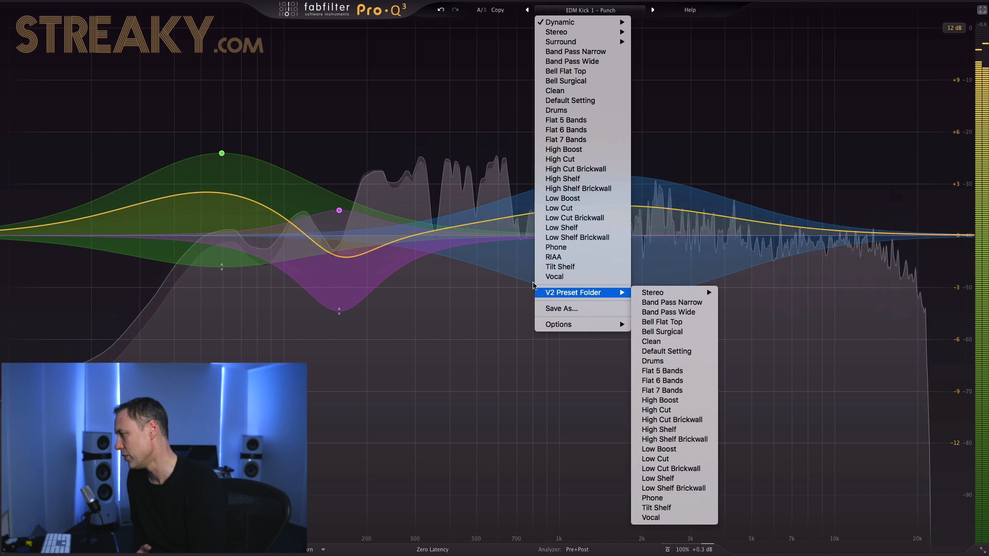
click(488, 162)
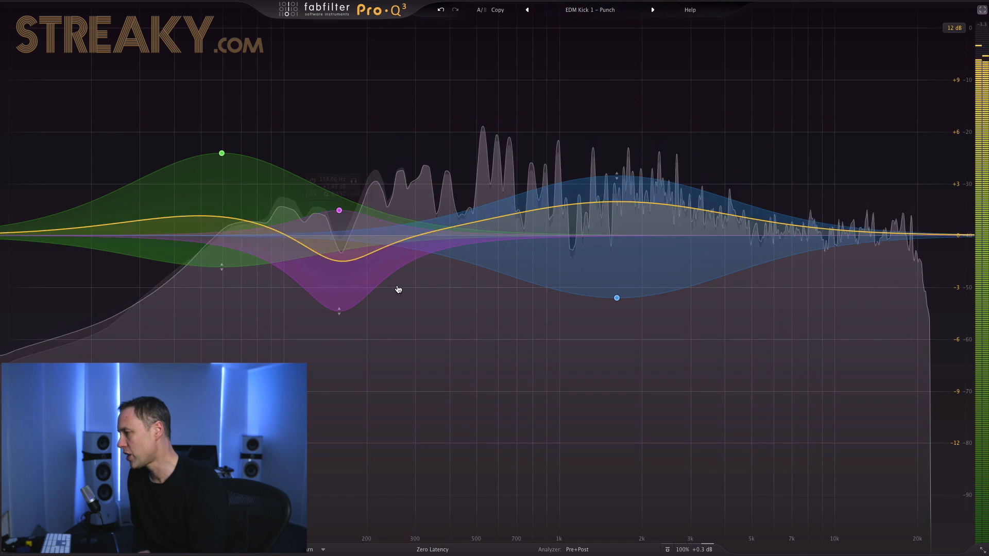
mouse_move(419, 331)
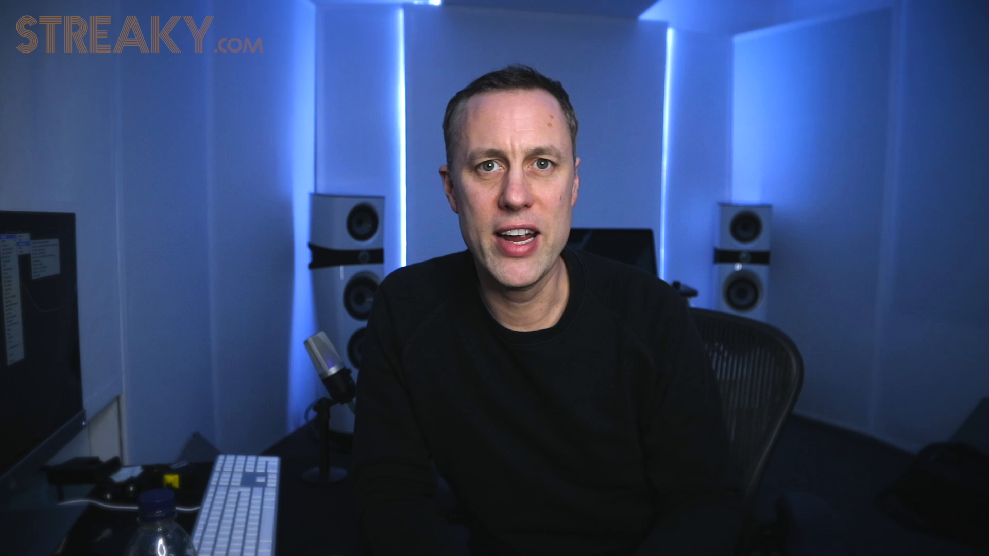